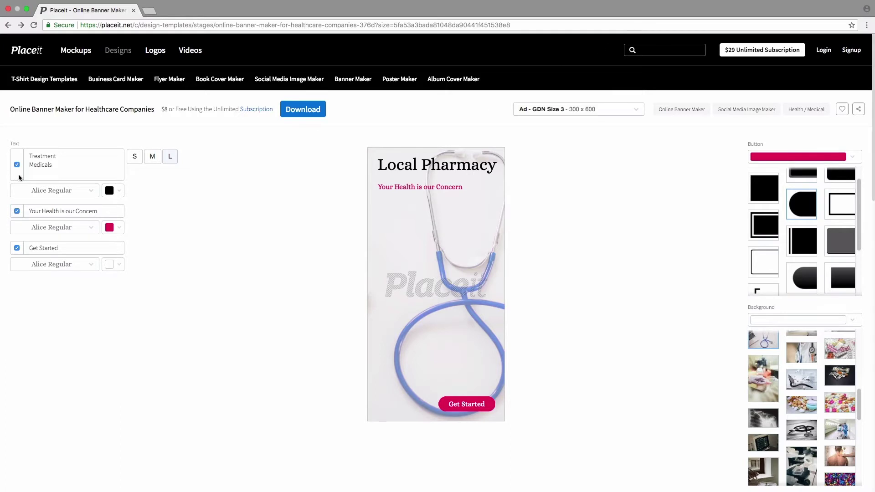
# - Replace the banner title with 'Local Pharmacy' and set its size to large
pyautogui.moveTo(53, 165); pyautogui.dragTo(18, 154)
pyautogui.press('BackSpace')
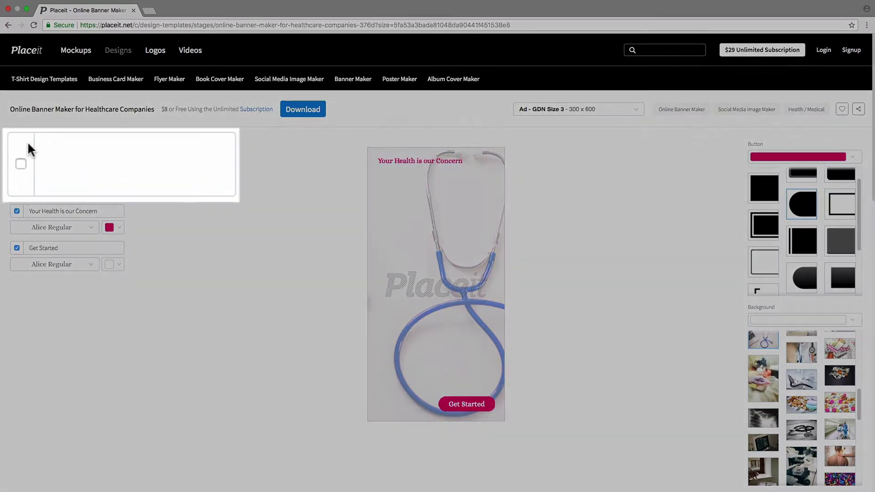
pyautogui.write('Local Pharmacy')
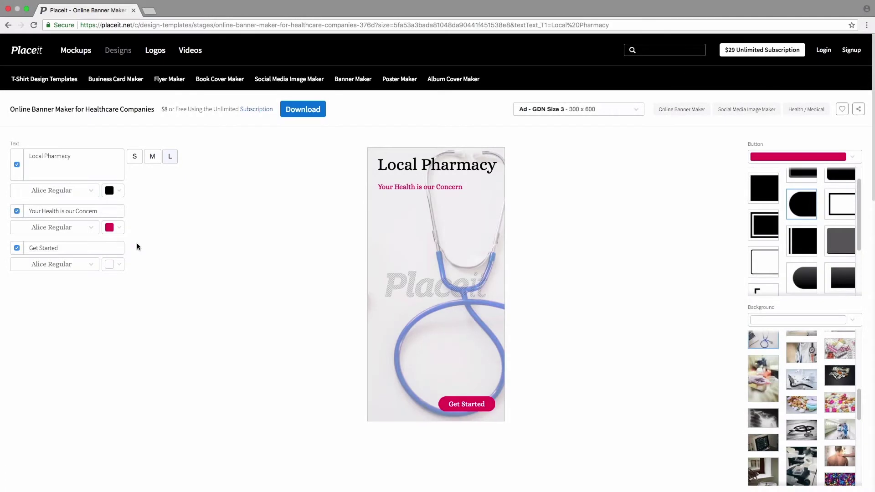
pyautogui.click(134, 156)
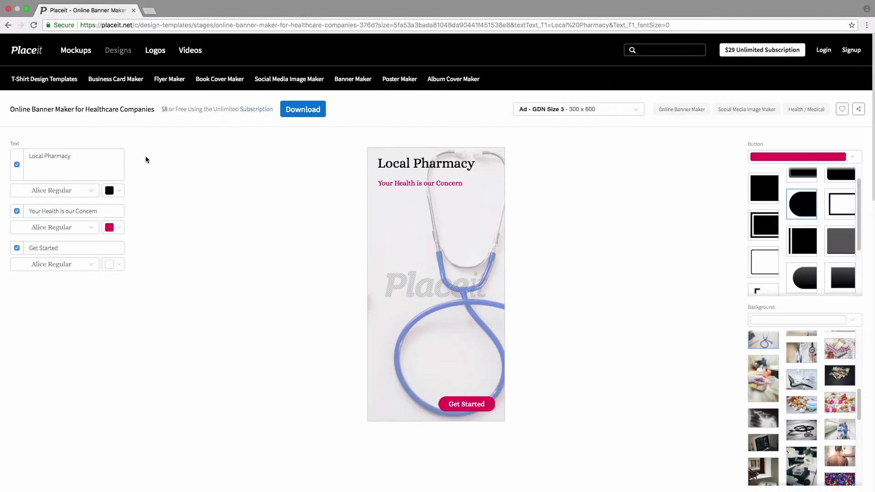
pyautogui.click(109, 160)
pyautogui.click(153, 161)
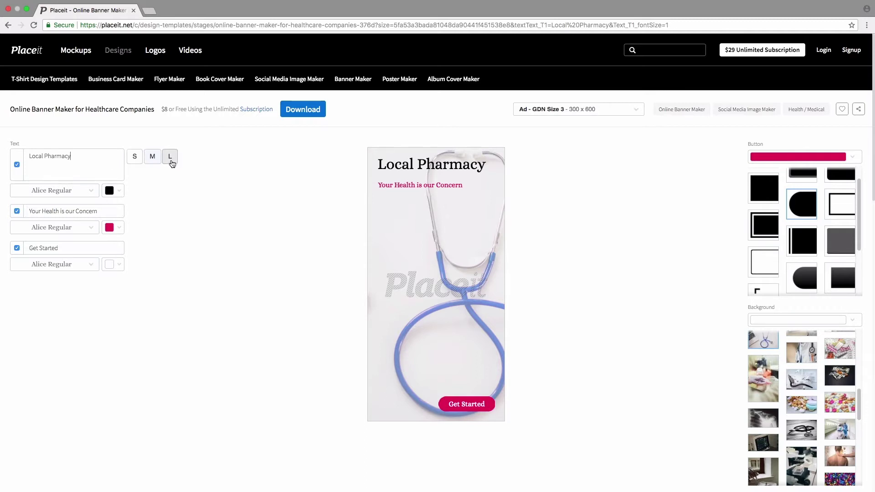
pyautogui.click(170, 158)
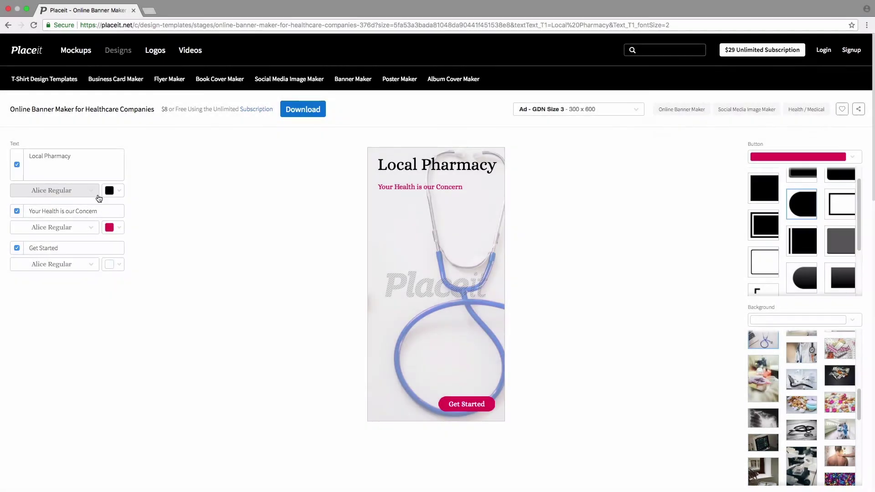
# - Set the title font to Lalezar and colour it grey
pyautogui.click(98, 198)
pyautogui.click(141, 371)
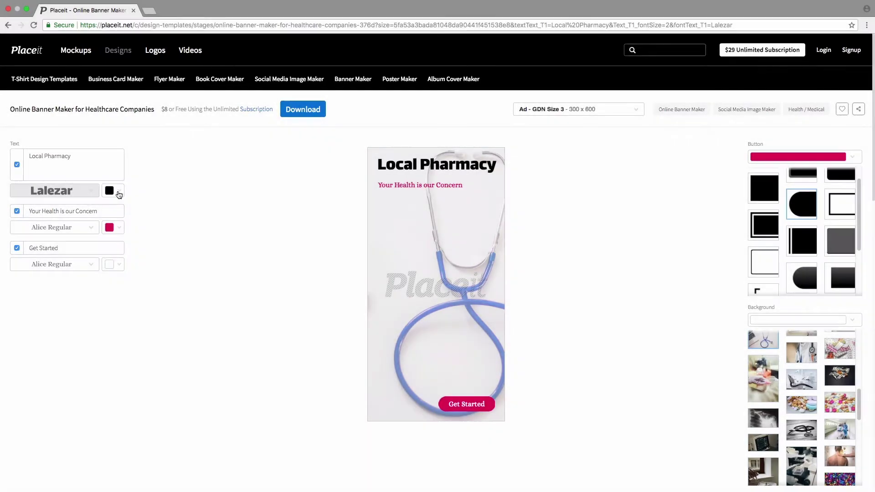
pyautogui.click(119, 193)
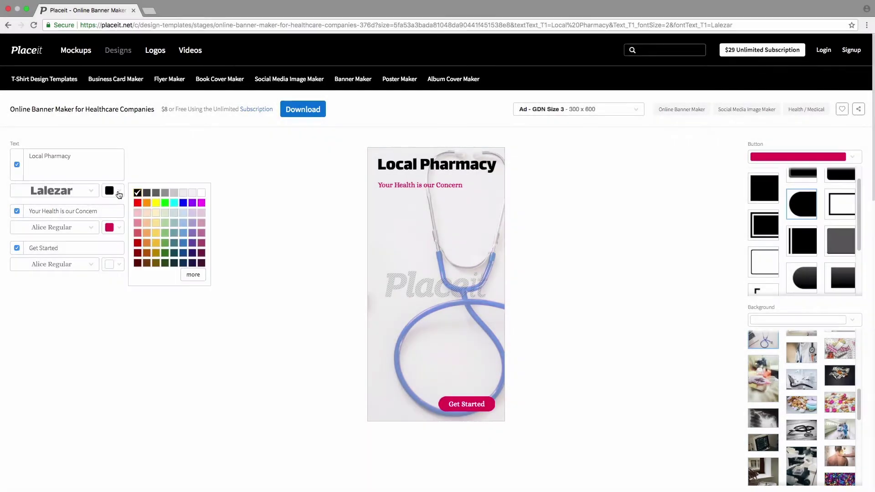
pyautogui.click(165, 193)
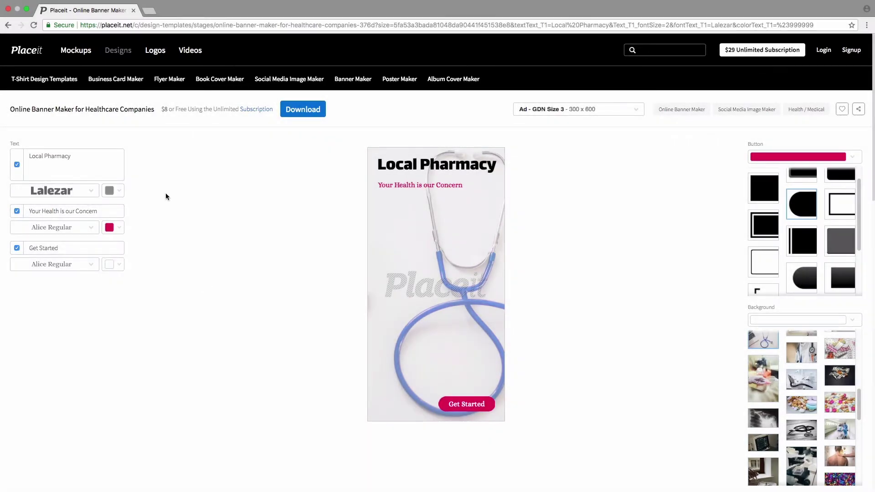
pyautogui.click(119, 191)
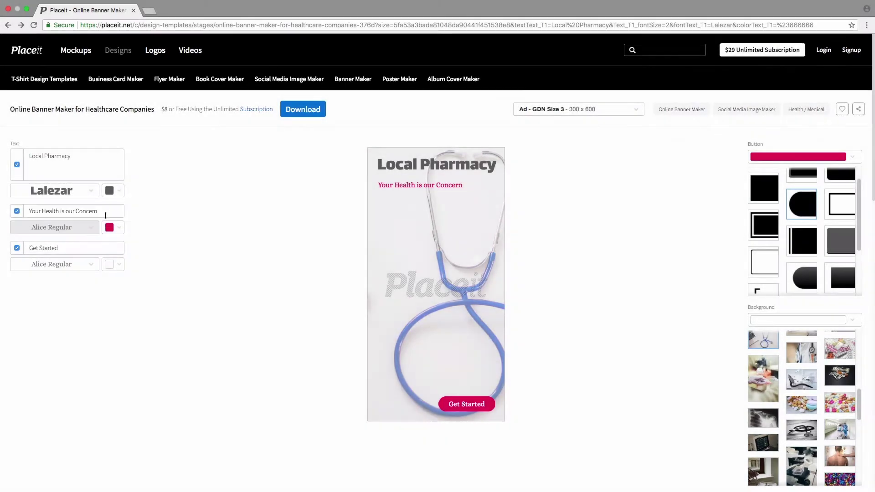
# - Paste 'Medical Consultations' over the subtitle, in Averia Serif coloured dark green
pyautogui.moveTo(105, 215); pyautogui.dragTo(0, 214)
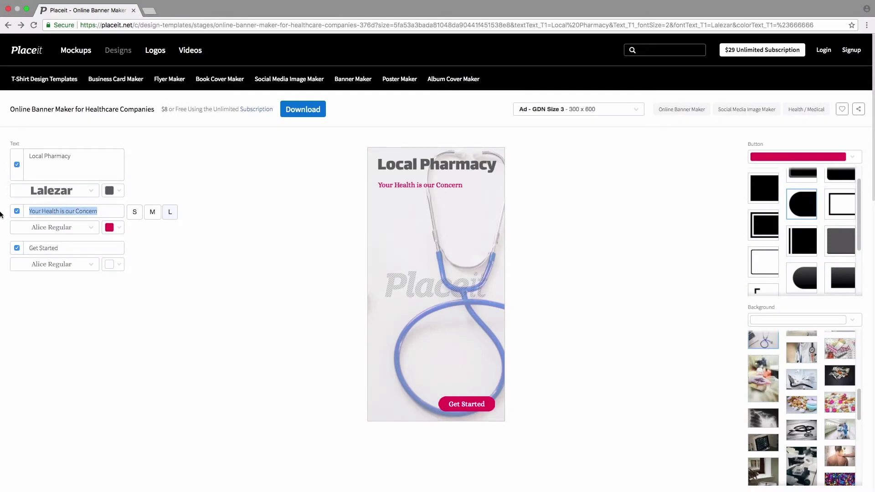
pyautogui.write('Medical Consultations')
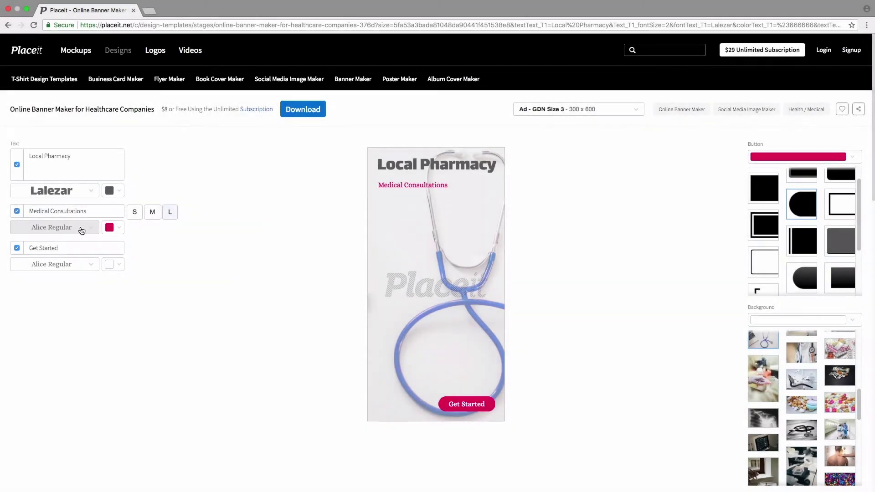
pyautogui.click(81, 230)
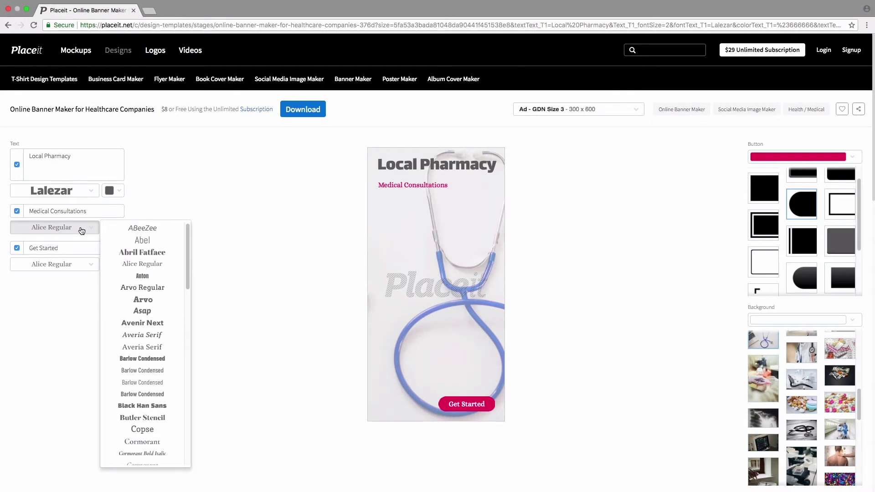
pyautogui.click(149, 347)
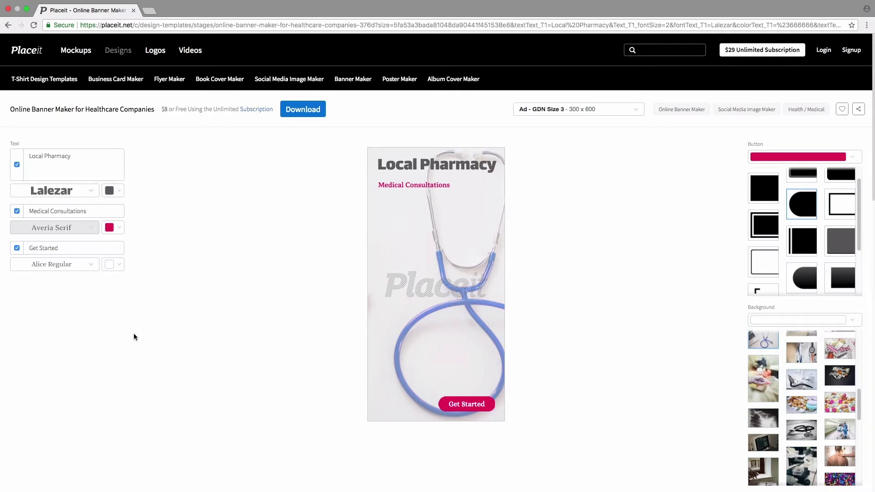
pyautogui.click(115, 227)
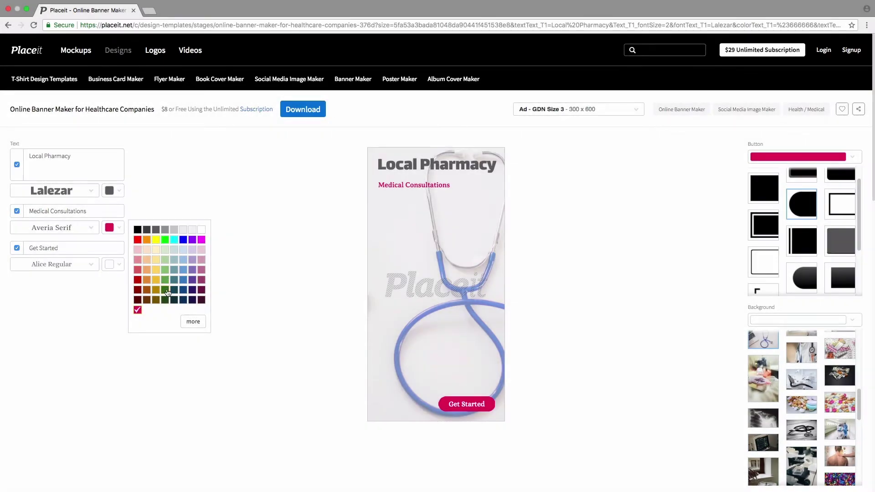
pyautogui.click(167, 288)
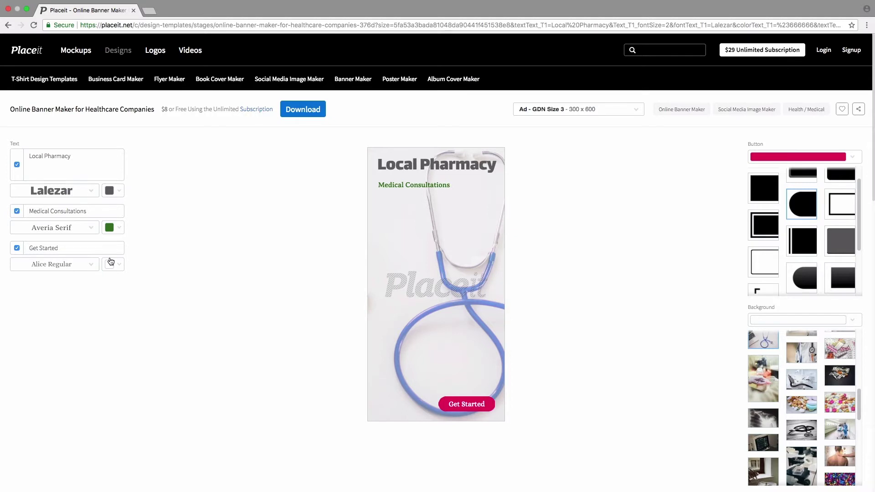
# - Change the button label from 'Get Started' to 'See Schedule' and colour it dark green
pyautogui.moveTo(88, 248); pyautogui.dragTo(18, 248)
pyautogui.write('See Schedule')
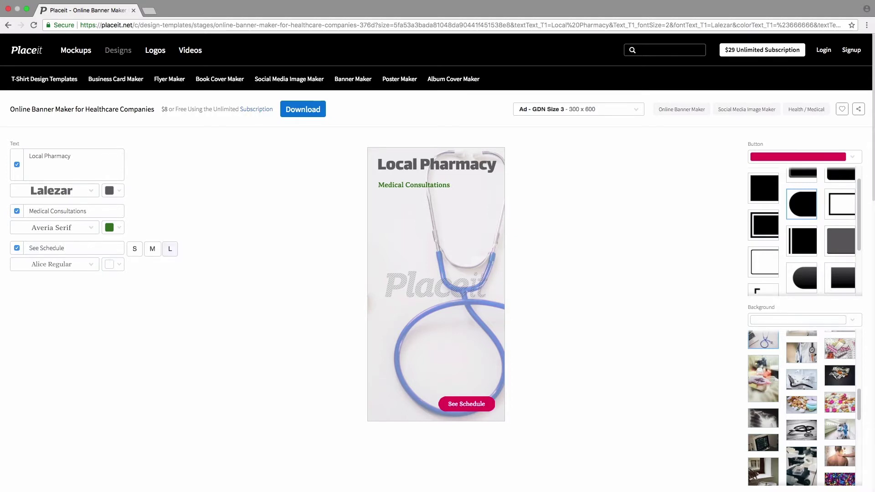
pyautogui.click(697, 207)
pyautogui.click(441, 404)
pyautogui.click(852, 158)
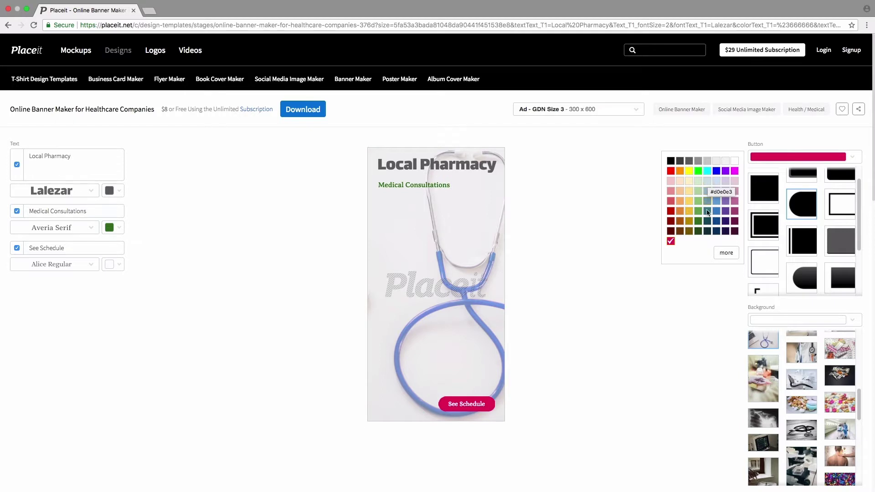
pyautogui.click(699, 223)
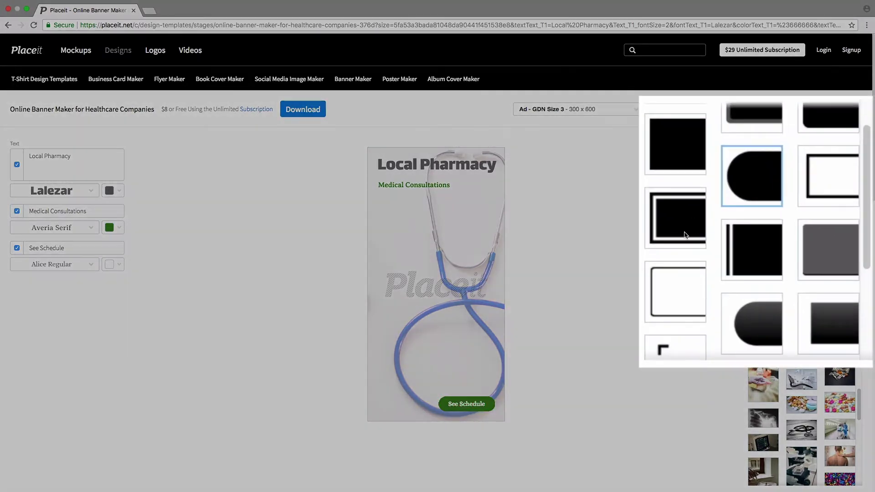
# - Give the button a filled green rectangle style and use the pale pills photo as background
pyautogui.click(829, 324)
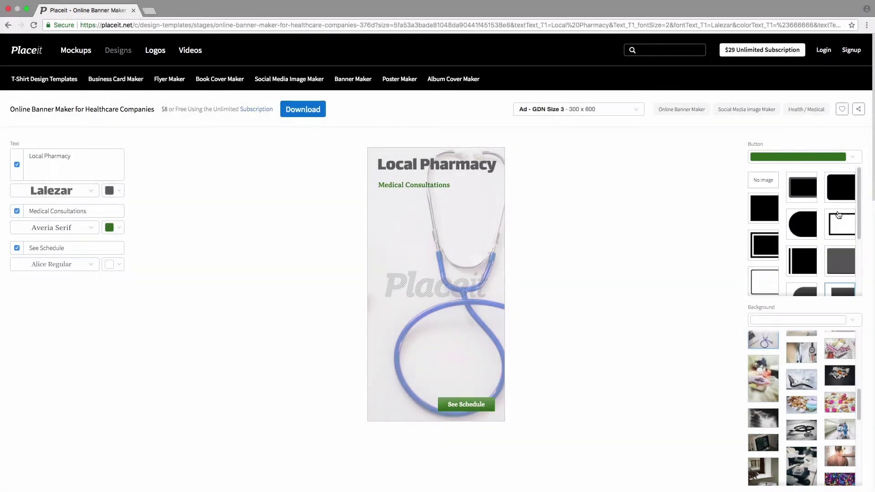
pyautogui.click(838, 227)
pyautogui.click(804, 228)
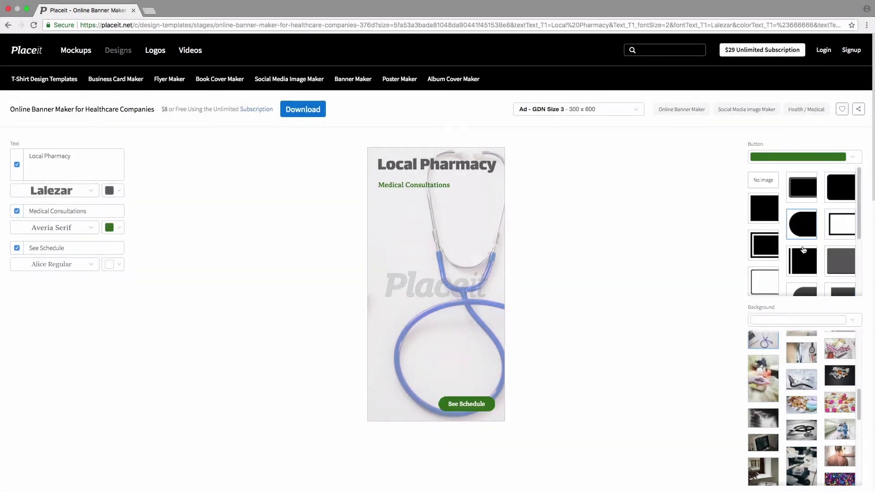
pyautogui.click(806, 267)
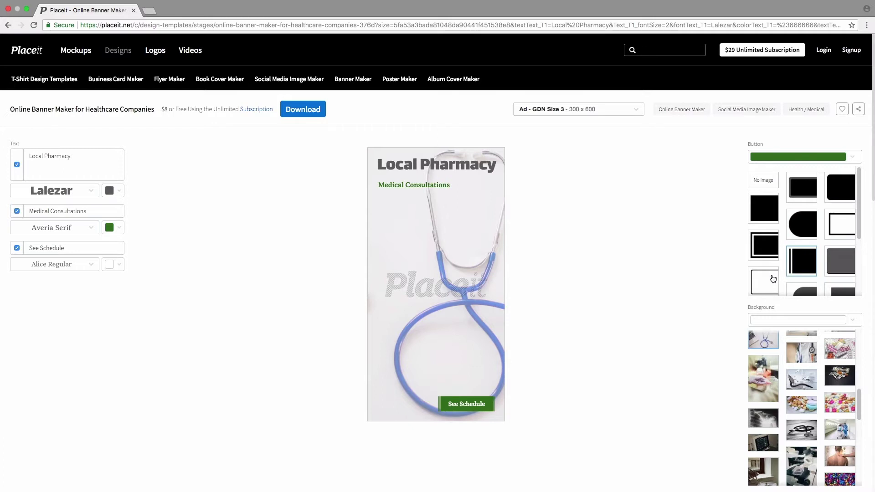
pyautogui.click(774, 279)
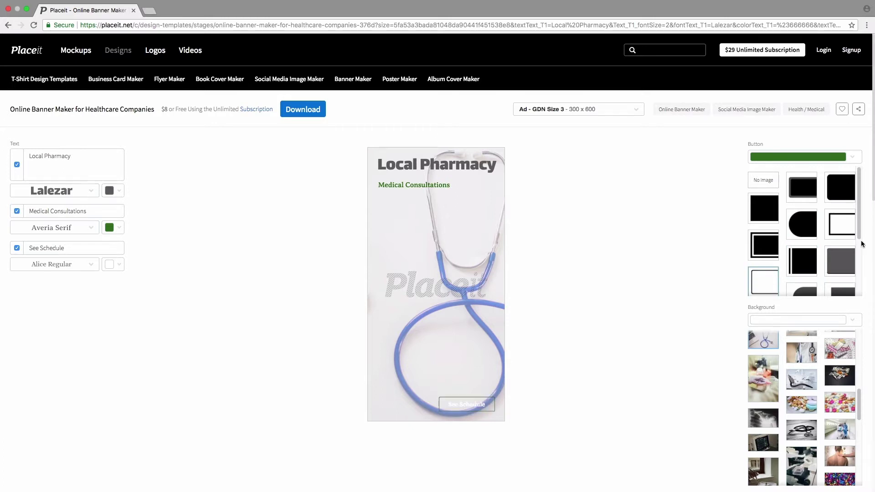
pyautogui.click(836, 260)
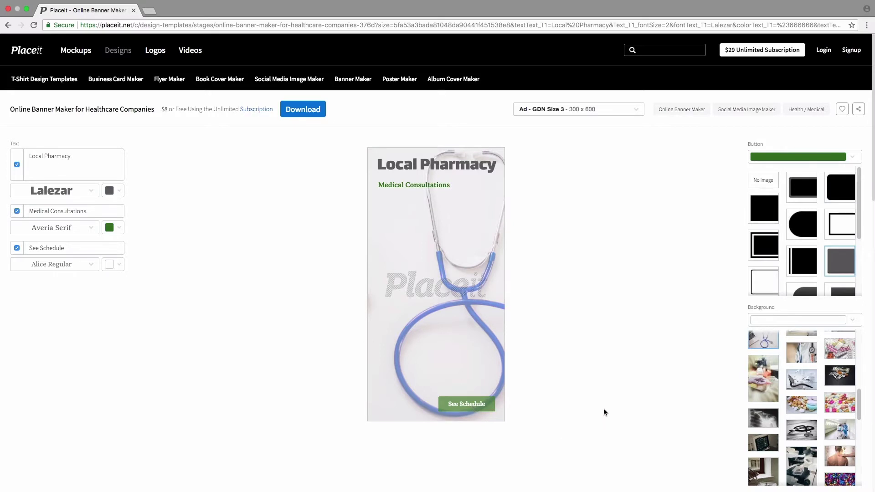
pyautogui.click(836, 409)
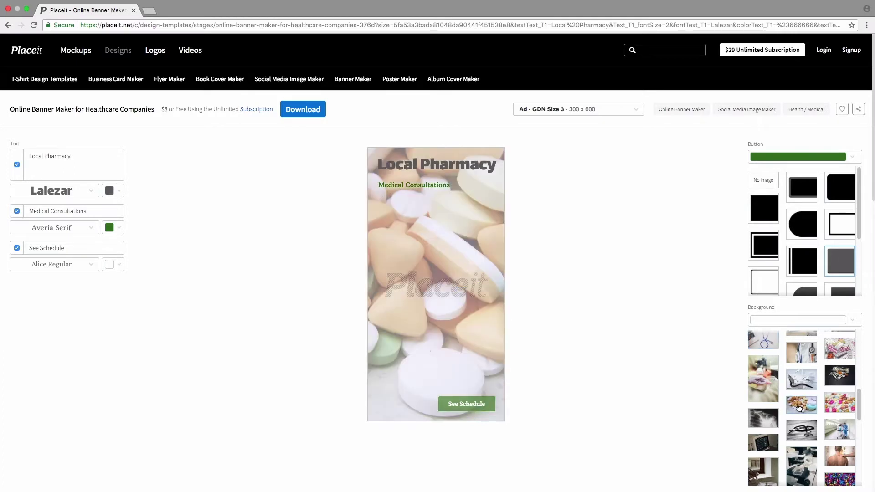
# - Try several medical background photos, settling on the blood-pressure-cuff photo
pyautogui.scroll(-5, 837, 405)
pyautogui.click(843, 403)
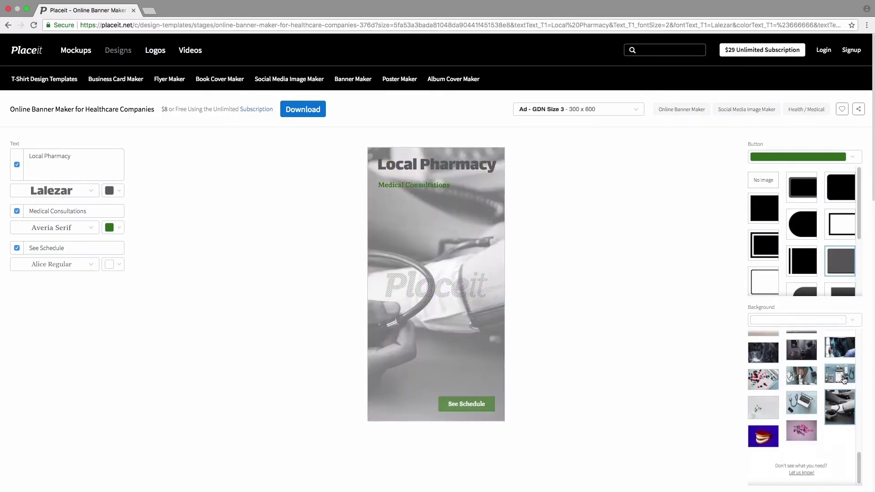
pyautogui.click(844, 376)
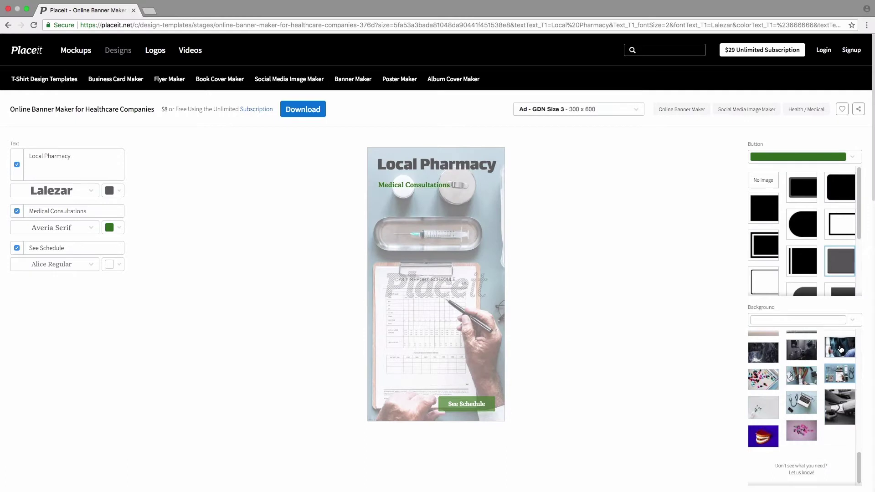
pyautogui.click(841, 349)
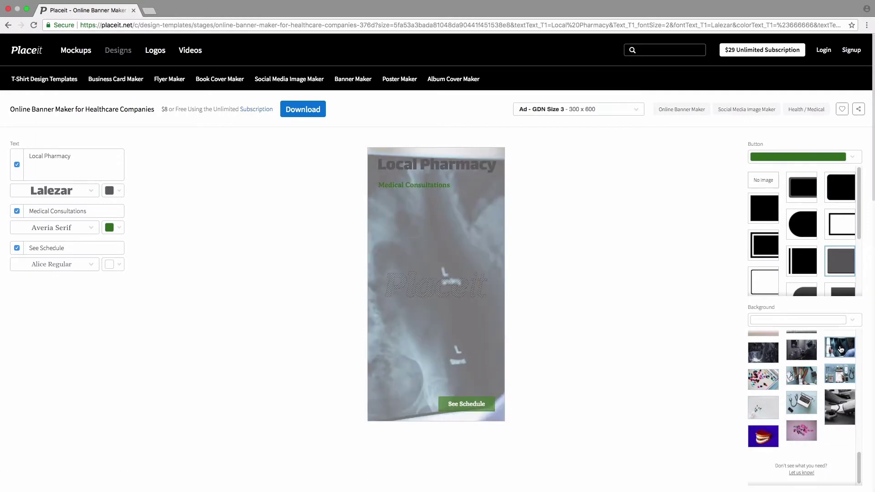
pyautogui.click(768, 363)
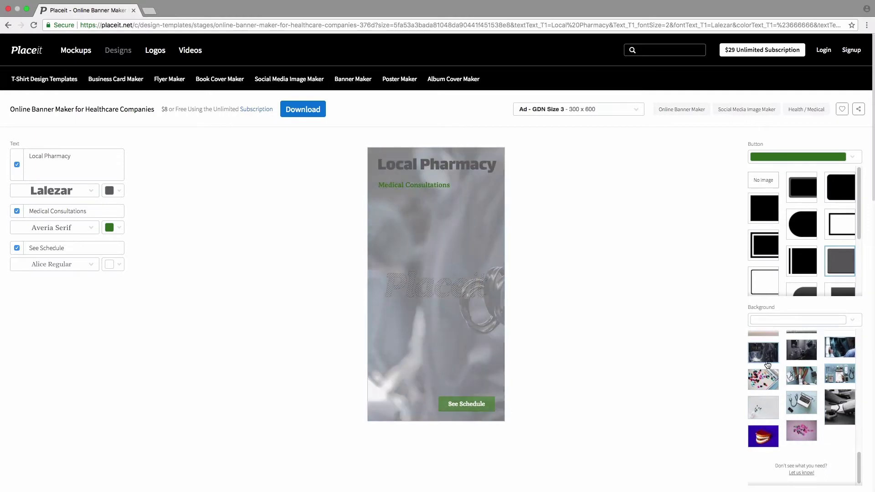
pyautogui.click(801, 356)
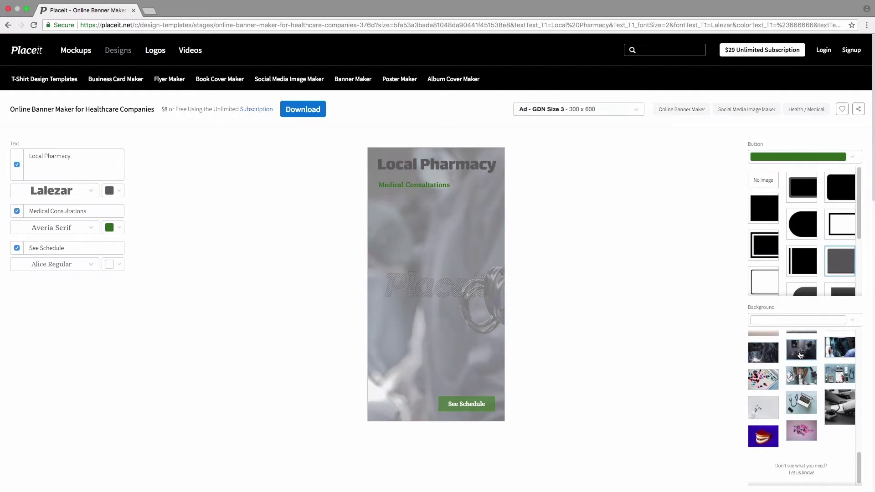
pyautogui.click(805, 377)
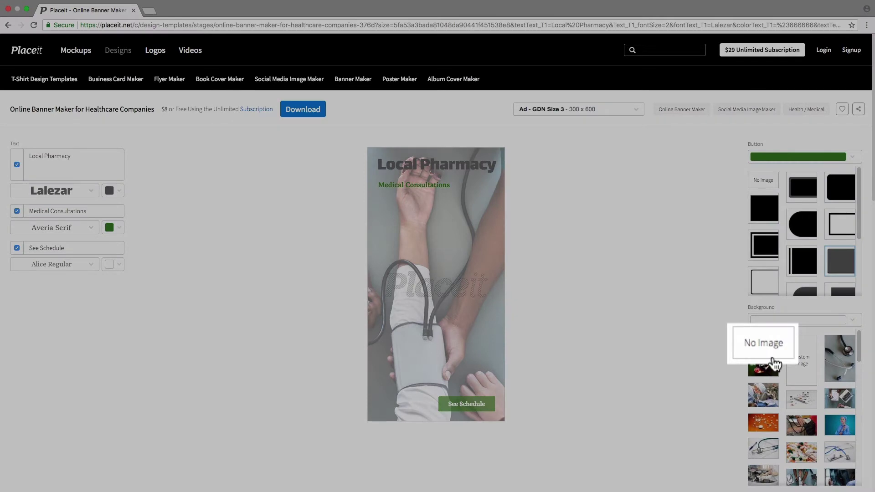
# - Keep the blood-pressure background and choose Facebook Ad / Link 1200 x 628 as the size
pyautogui.click(770, 354)
pyautogui.press('super+bracketleft')
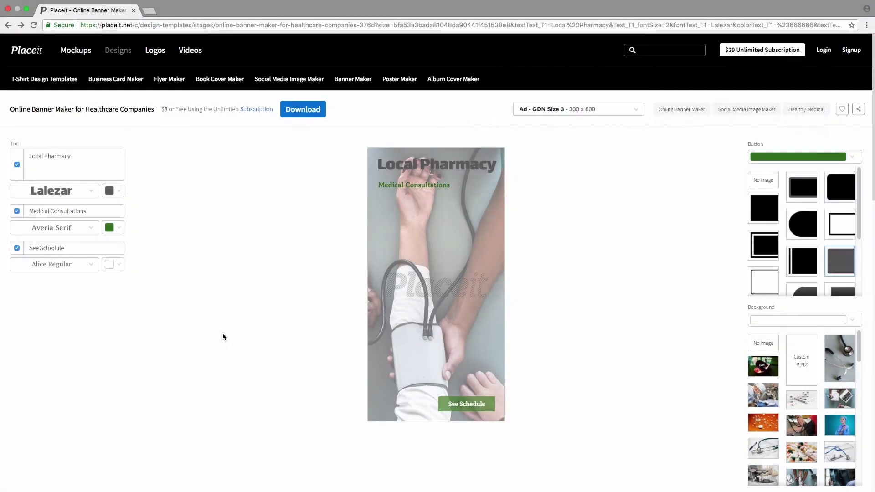
pyautogui.click(637, 114)
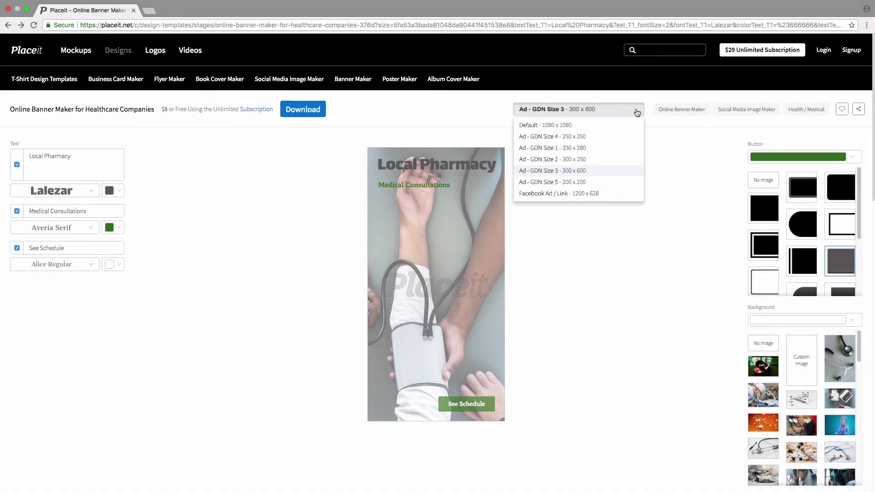
pyautogui.click(611, 193)
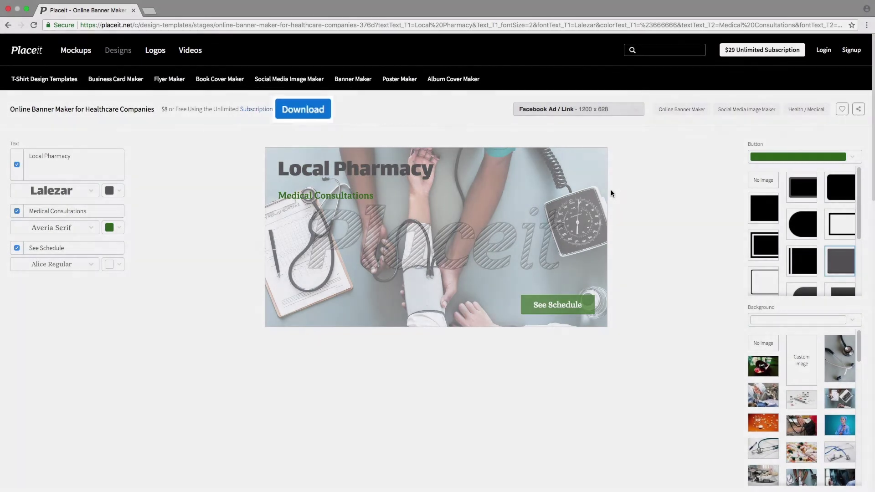
# - Download the 1200 x 628 pharmacy banner as placeit.png
pyautogui.click(303, 109)
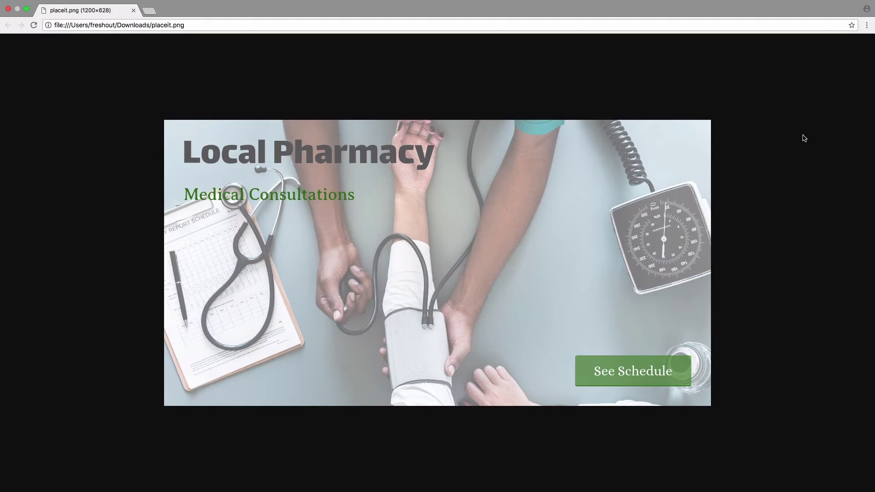
# - Go back from placeit.png to the Placeit banner maker page
pyautogui.press('super+bracketleft')
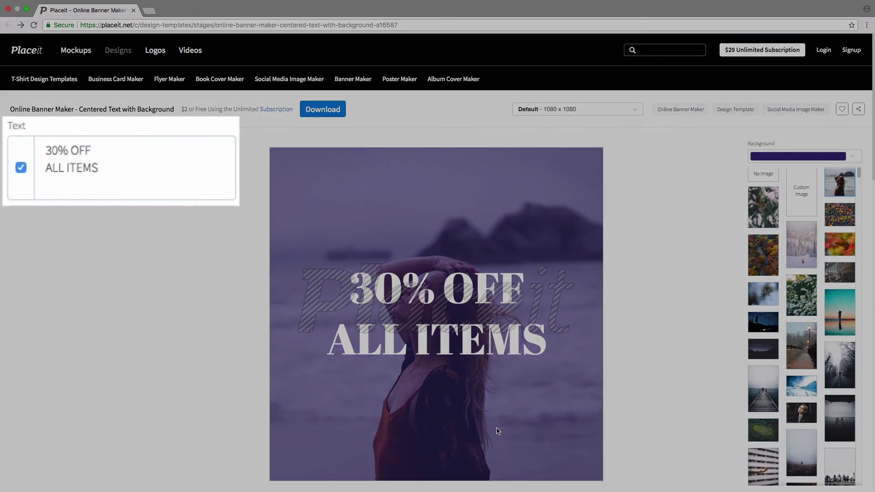
# - Replace the banner text with 'XMAS SALE! -40% OFF ALL' coloured dark brown
pyautogui.moveTo(173, 190); pyautogui.dragTo(21, 156)
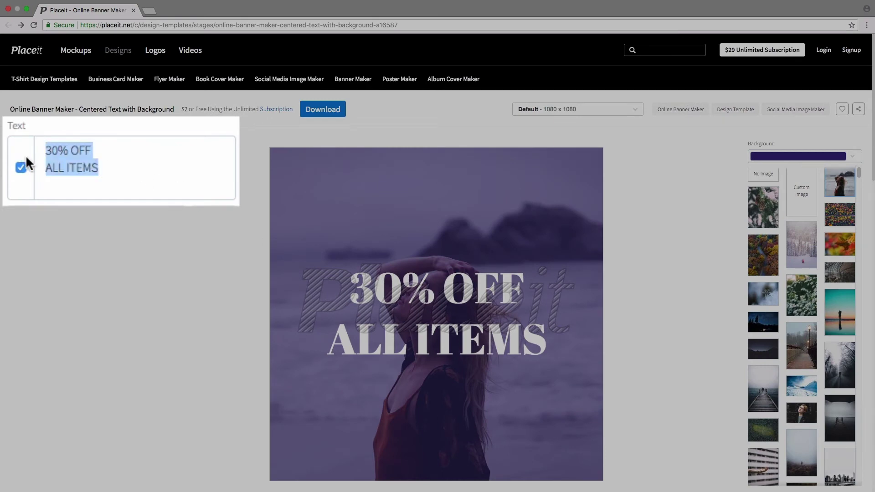
pyautogui.write('XMAS SALE!')
pyautogui.press('Return')
pyautogui.write('-40% OFF')
pyautogui.press('Return')
pyautogui.write('ALL')
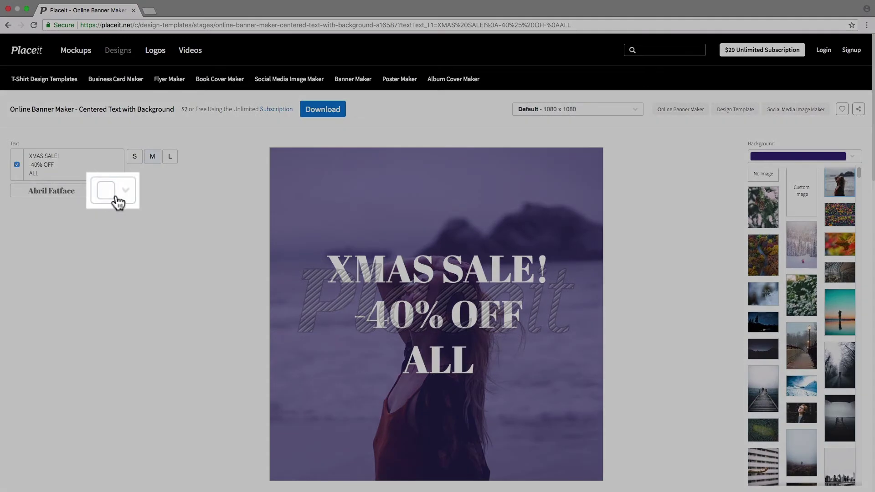
pyautogui.click(116, 197)
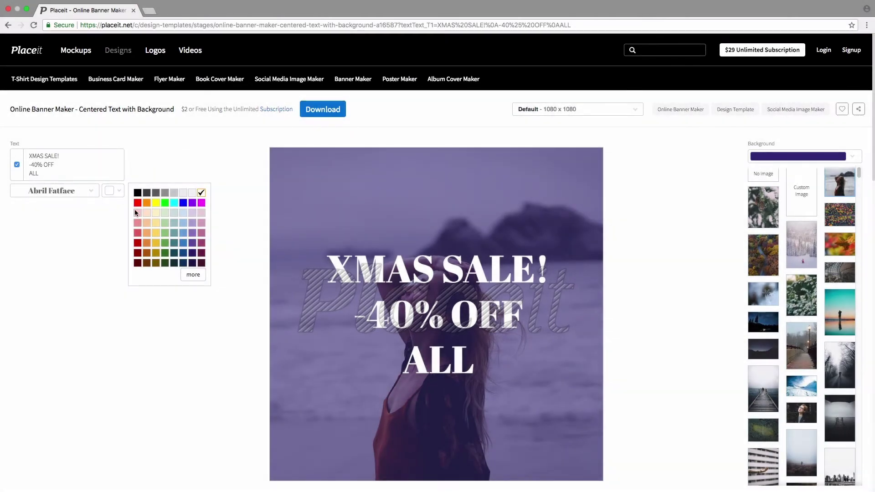
pyautogui.click(147, 262)
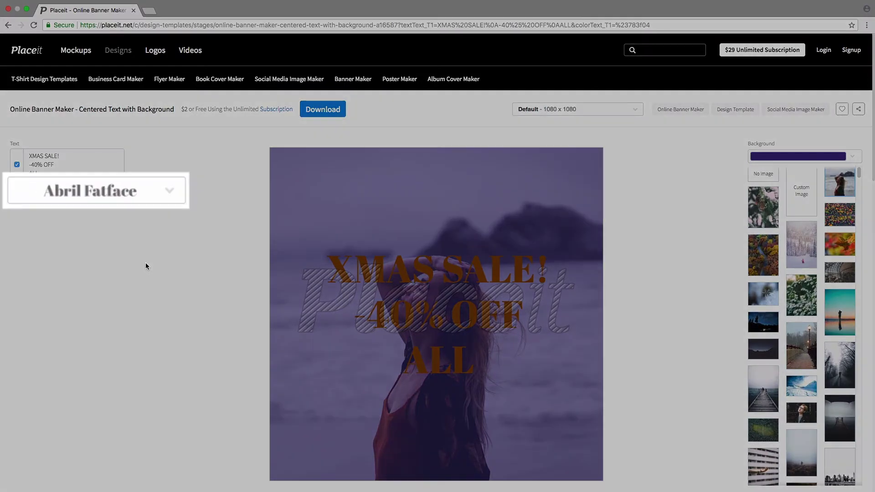
# - Try Bowlby One and Barrio, then set the text font to Amatic SC Regular
pyautogui.click(133, 189)
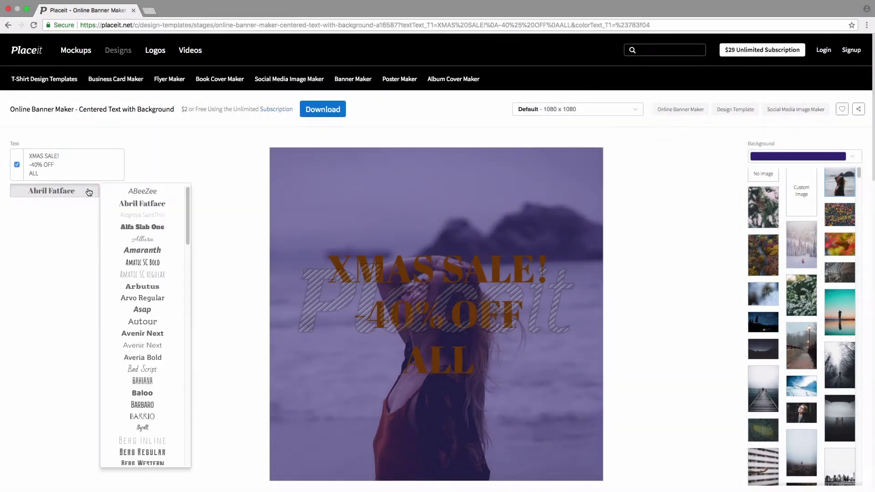
pyautogui.scroll(-5, 155, 301)
pyautogui.click(154, 305)
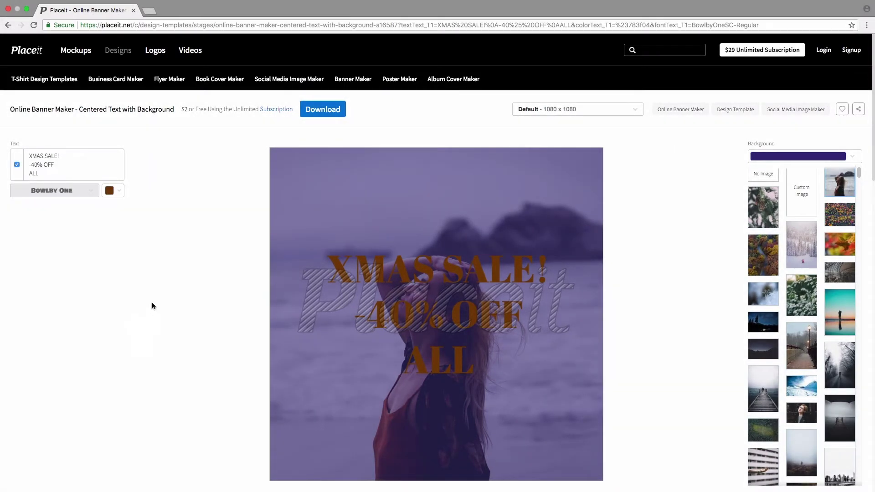
pyautogui.click(85, 193)
pyautogui.click(146, 416)
pyautogui.click(85, 191)
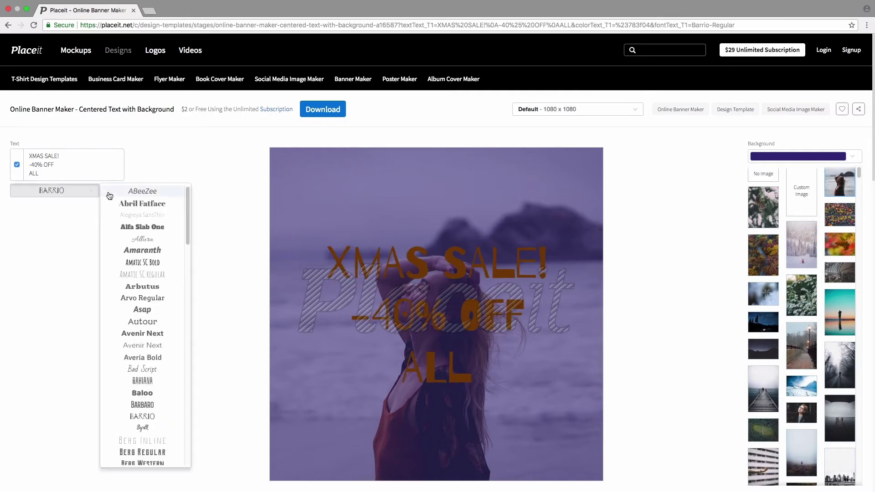
pyautogui.click(147, 274)
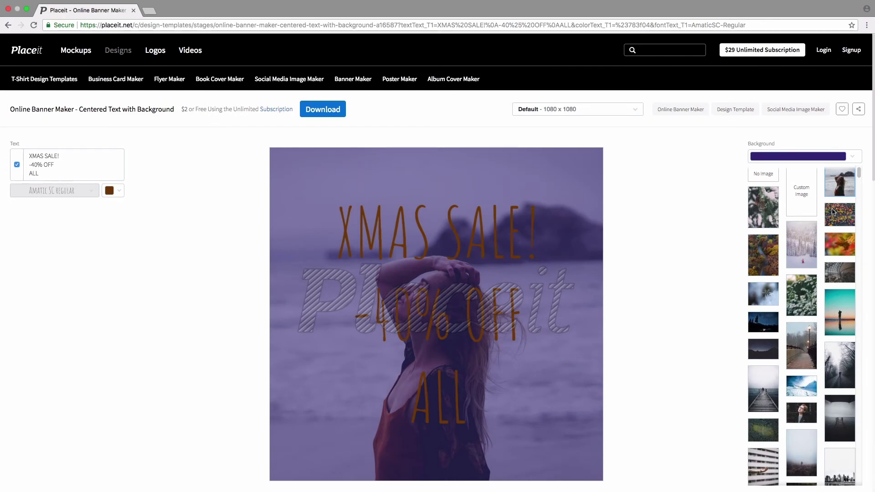
pyautogui.scroll(1, 860, 168)
pyautogui.moveTo(862, 168); pyautogui.dragTo(861, 214)
# - Set the snowy pine trees photo as the banner background
pyautogui.click(844, 348)
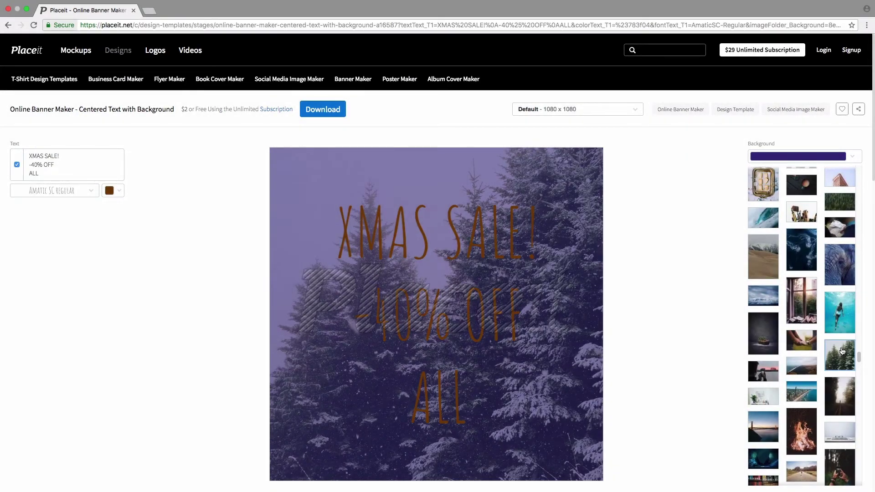
pyautogui.moveTo(860, 358); pyautogui.dragTo(860, 171)
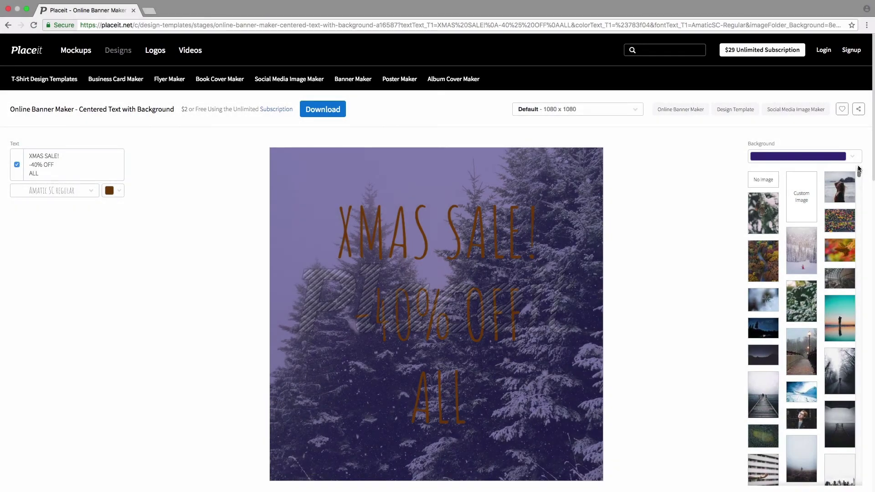
pyautogui.moveTo(859, 170); pyautogui.dragTo(856, 478)
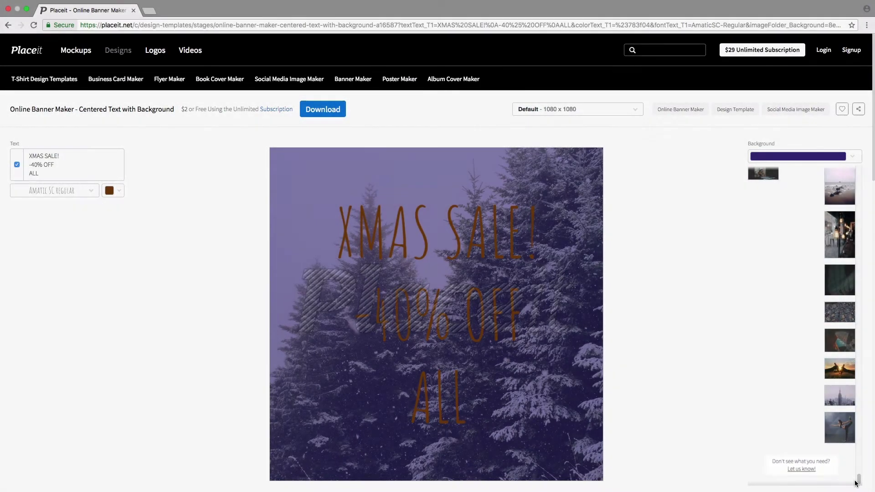
pyautogui.click(850, 163)
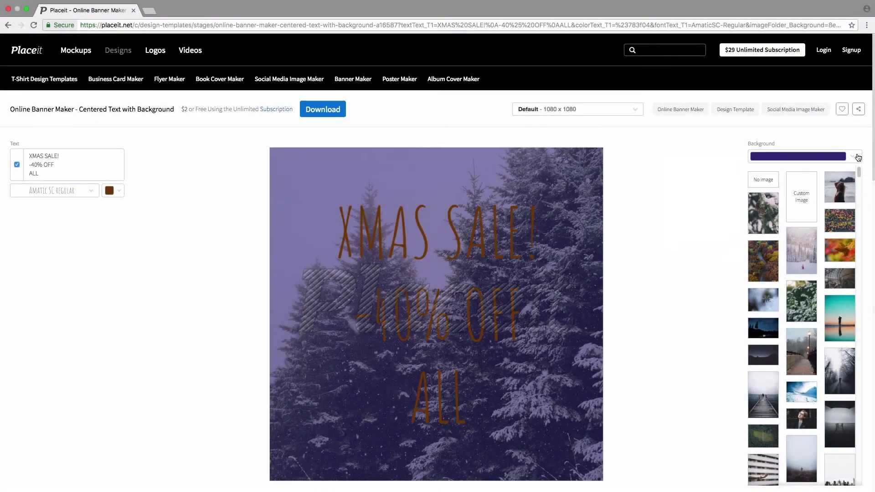
pyautogui.click(858, 157)
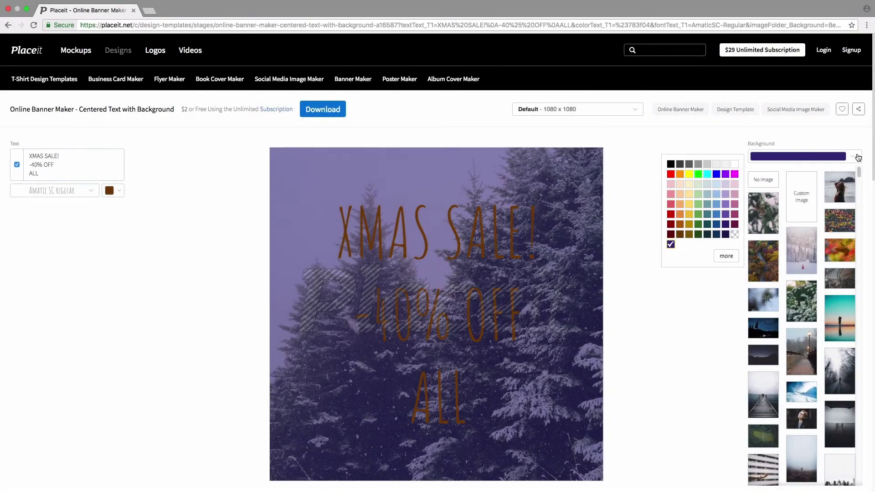
# - Try red, purple and light blue tints, settling on a pale grey background tint
pyautogui.click(671, 174)
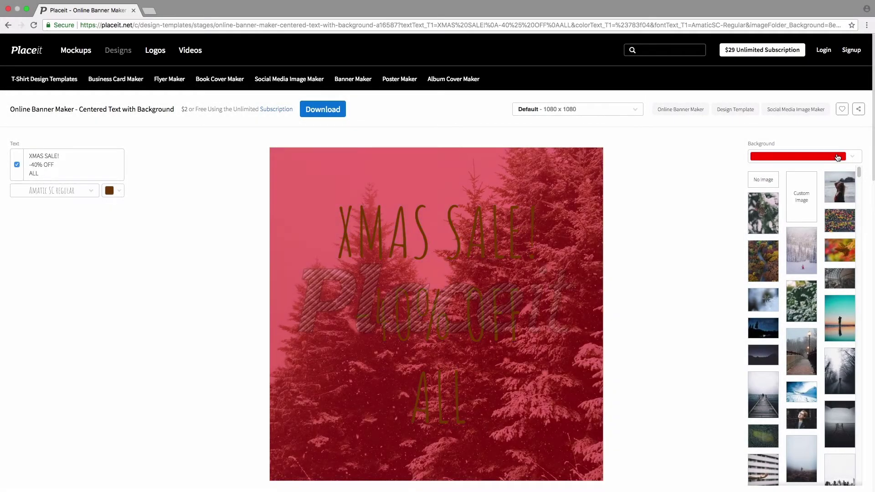
pyautogui.click(838, 158)
pyautogui.click(727, 179)
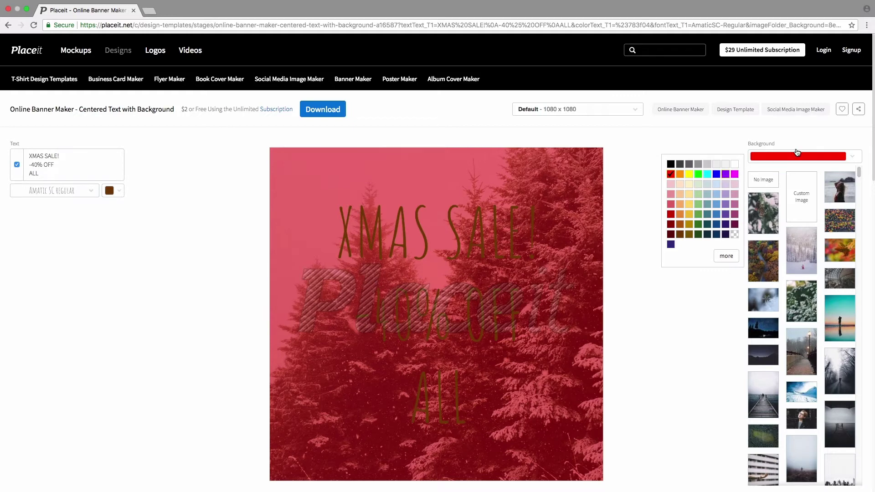
pyautogui.click(800, 160)
pyautogui.click(715, 204)
pyautogui.click(774, 158)
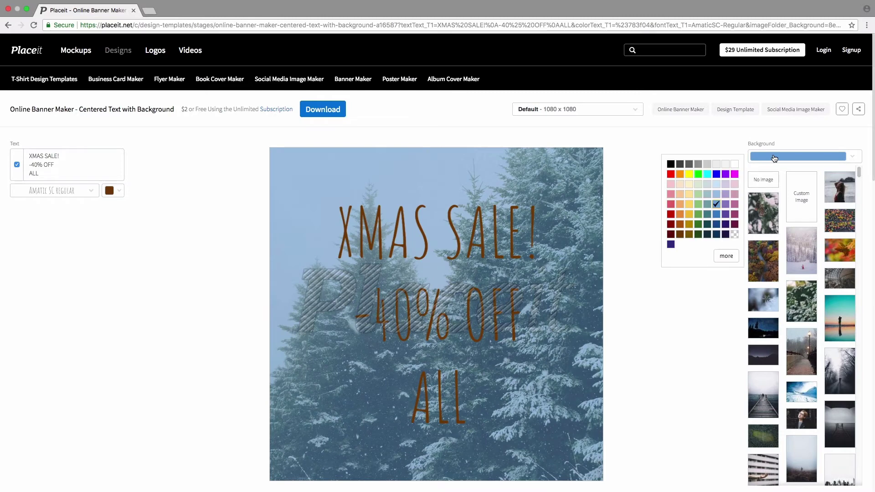
pyautogui.click(716, 165)
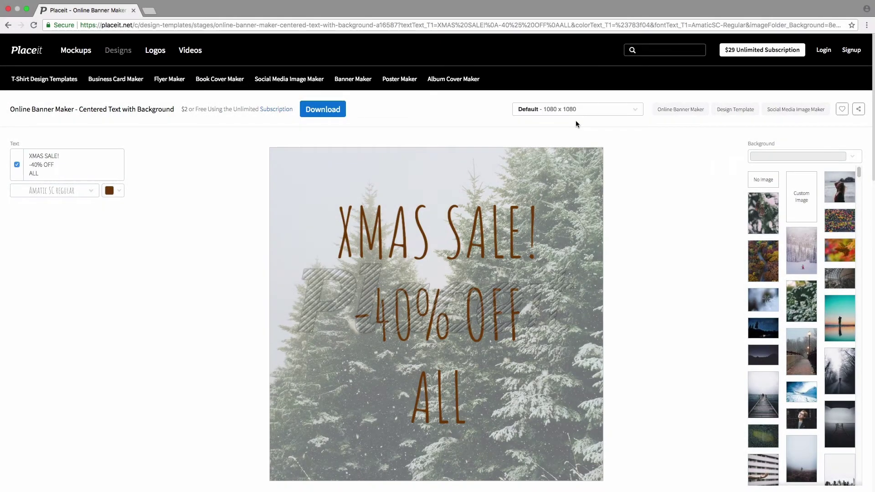
# - Try 336 x 280 and 300 x 600 sizes, then return to Default 1080 x 1080
pyautogui.click(581, 111)
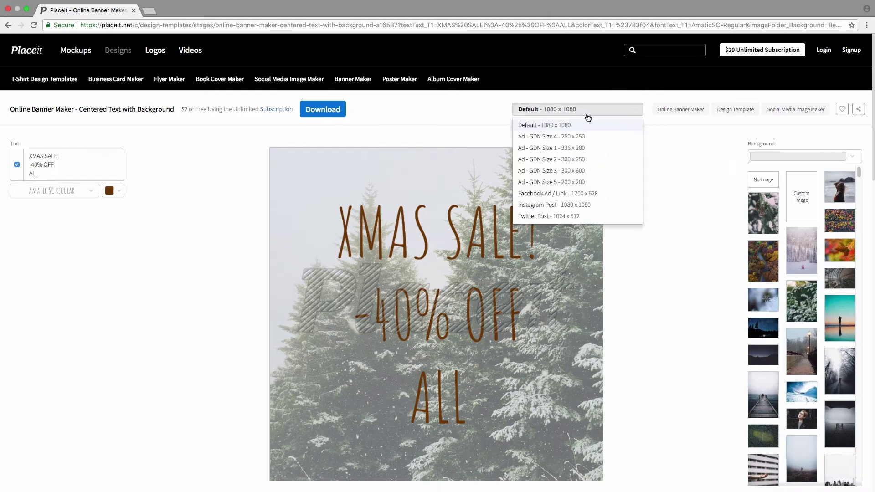
pyautogui.click(593, 136)
pyautogui.click(603, 113)
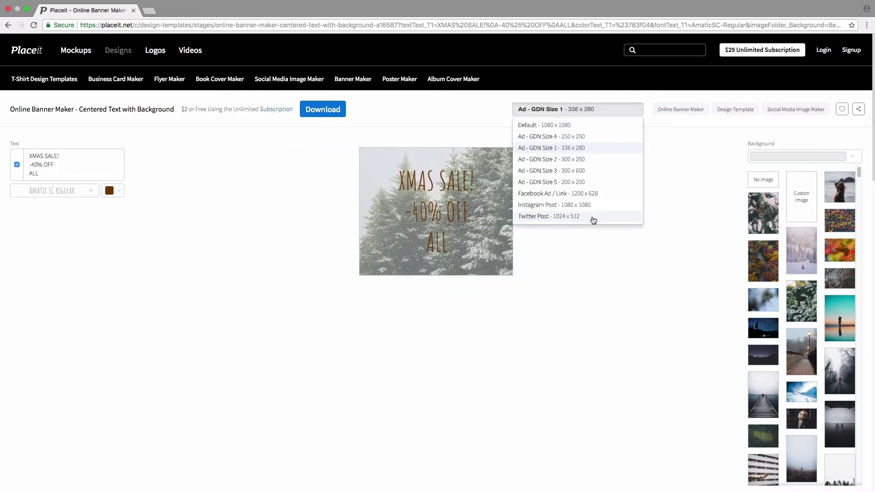
pyautogui.click(593, 158)
pyautogui.click(617, 114)
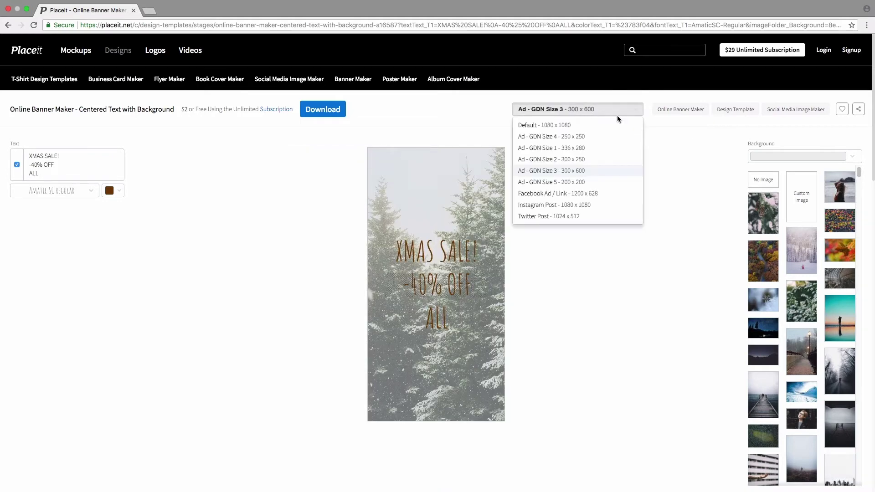
pyautogui.click(568, 127)
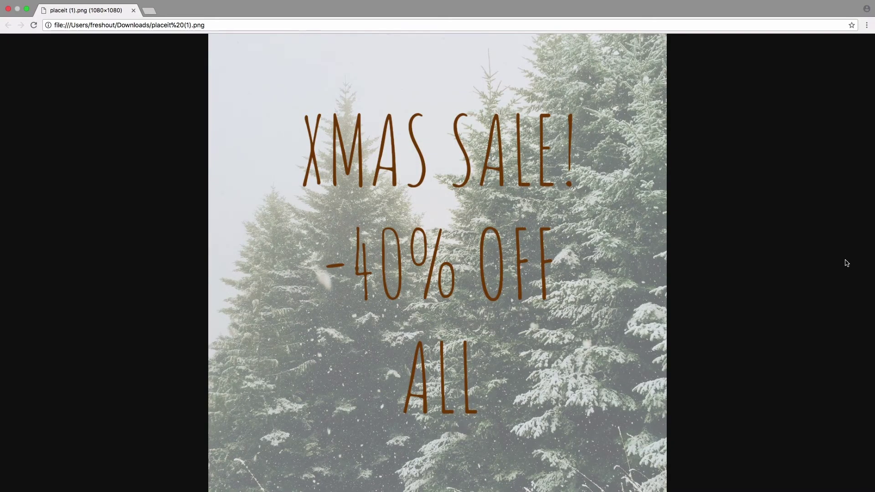
# - View the downloaded 1080 x 1080 XMAS SALE image at actual size in Chrome
pyautogui.click(642, 209)
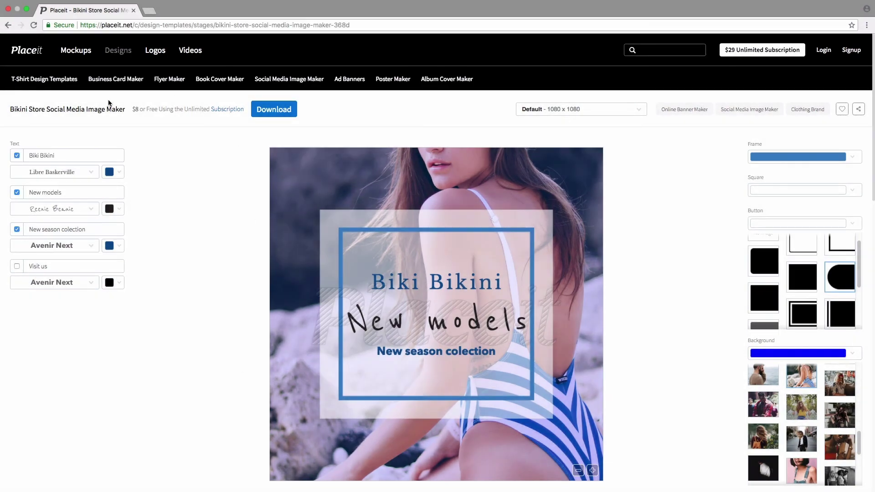
# - Replace the headline with 'shine like gold' and the third line with 'sun kissed collection'
pyautogui.tripleClick(92, 157)
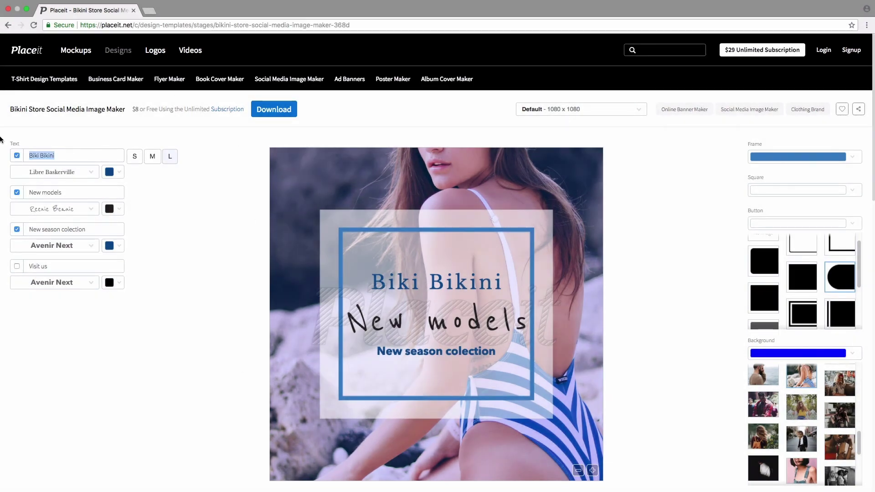
pyautogui.press('BackSpace')
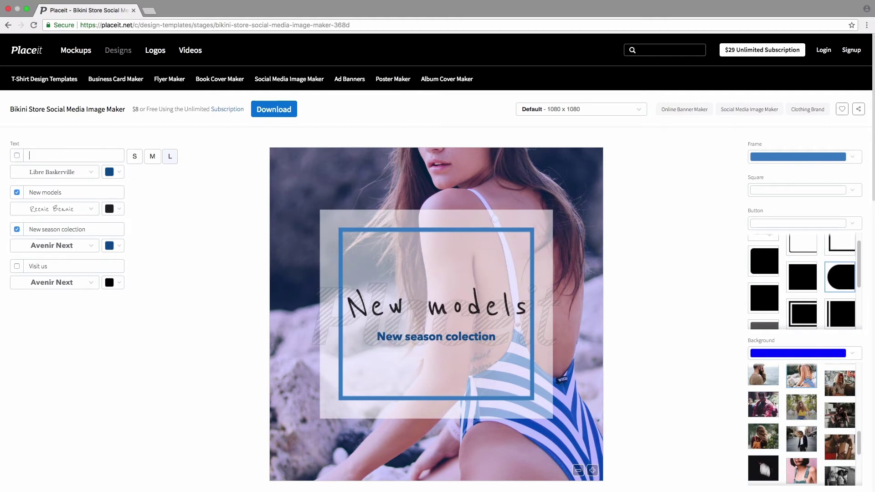
pyautogui.write('"shine like gold"')
pyautogui.click(16, 267)
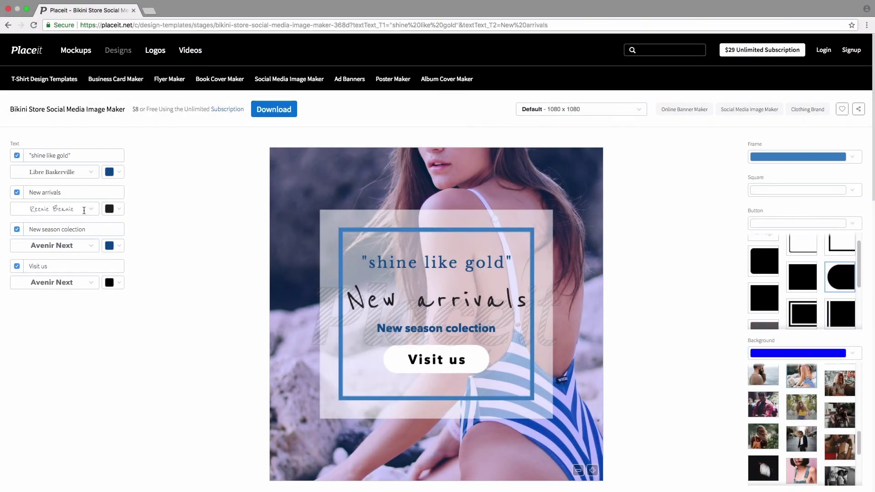
pyautogui.tripleClick(54, 229)
pyautogui.write('sun kissed collection')
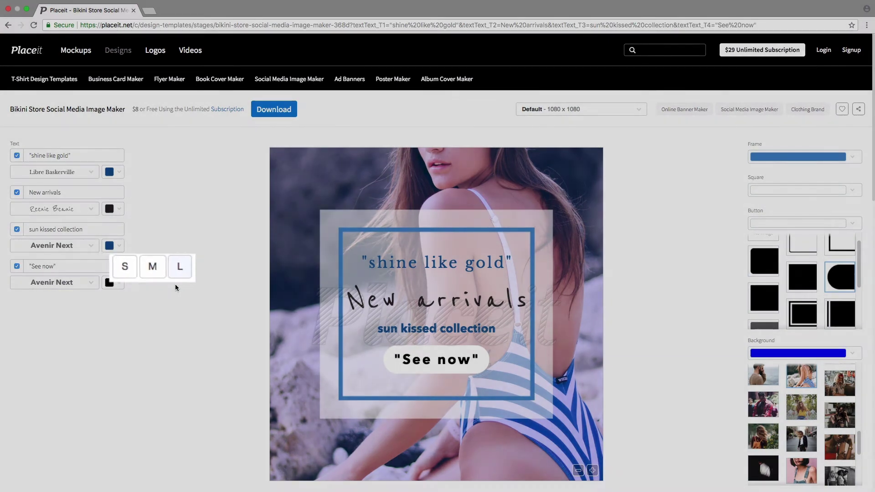
# - Set the See now button text to the large (L) size
pyautogui.click(153, 268)
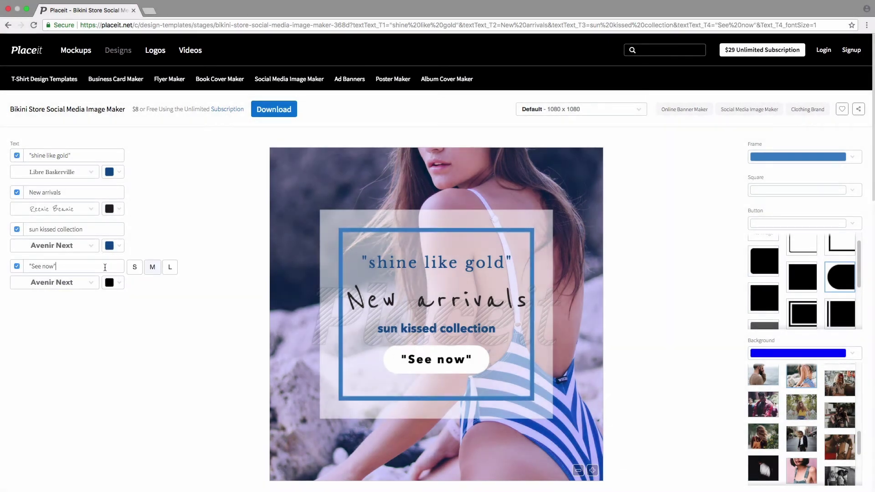
pyautogui.click(134, 267)
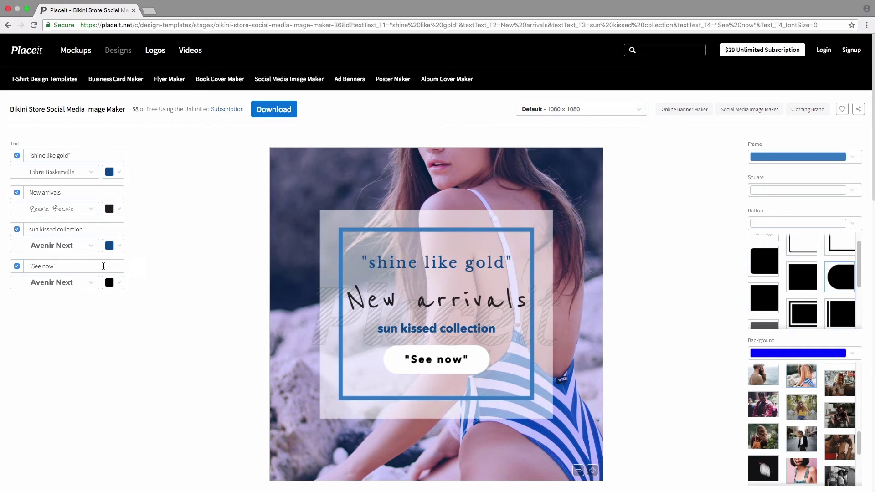
pyautogui.click(169, 267)
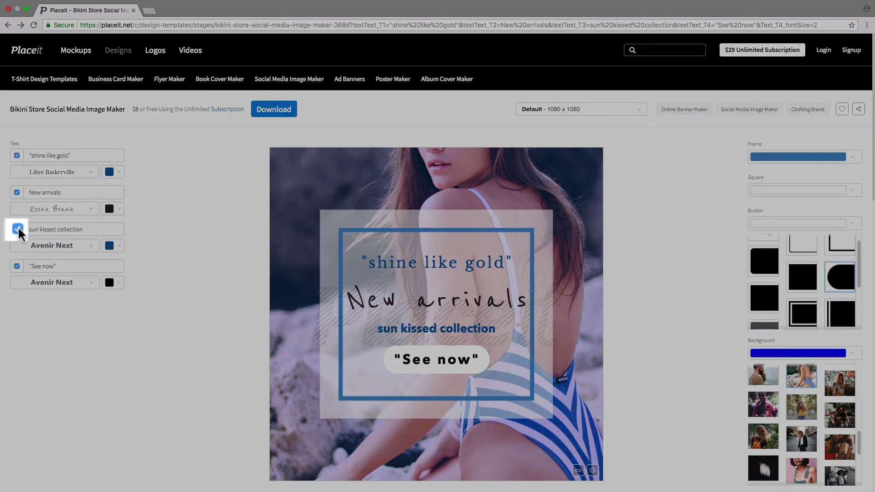
# - Toggle the text line and See now checkboxes off and back on, keeping all visible
pyautogui.click(16, 229)
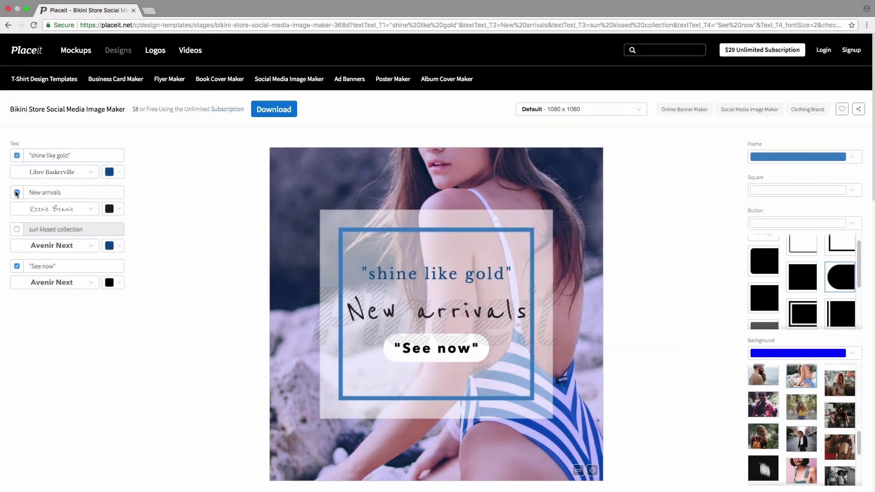
pyautogui.click(16, 193)
pyautogui.click(17, 193)
pyautogui.click(17, 229)
pyautogui.click(17, 267)
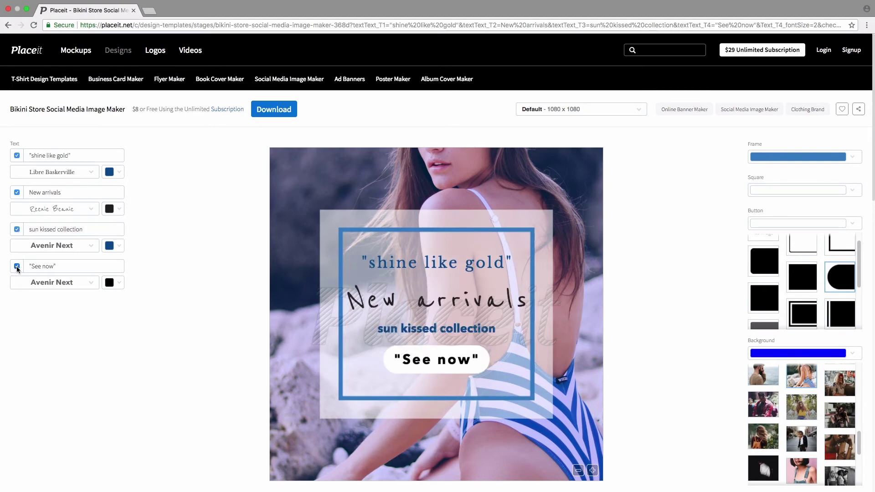
pyautogui.click(17, 267)
# - Colour shine like gold and sun kissed collection mustard, New arrivals dark grey, See now light orange
pyautogui.click(120, 174)
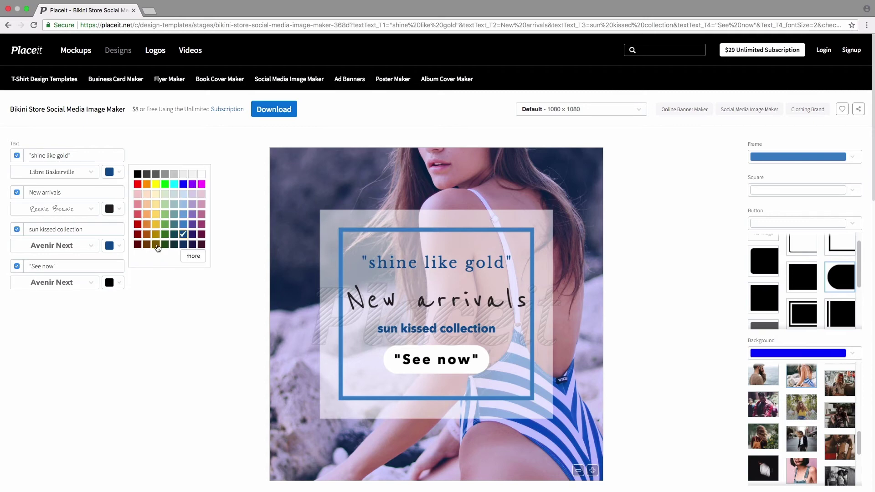
pyautogui.click(156, 244)
pyautogui.click(119, 210)
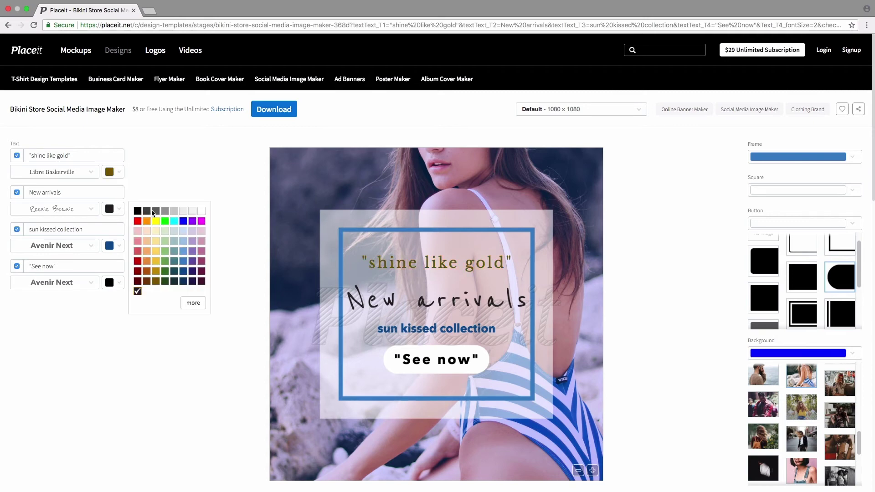
pyautogui.click(152, 211)
pyautogui.click(119, 246)
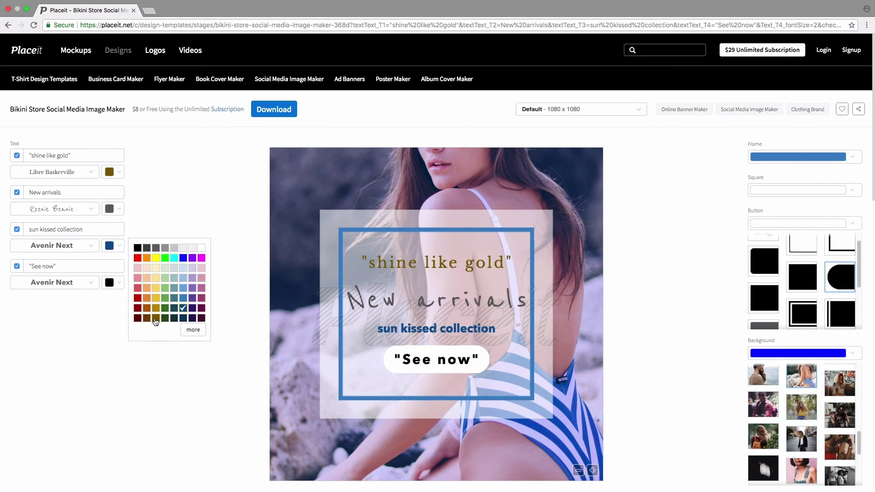
pyautogui.click(155, 320)
pyautogui.click(115, 283)
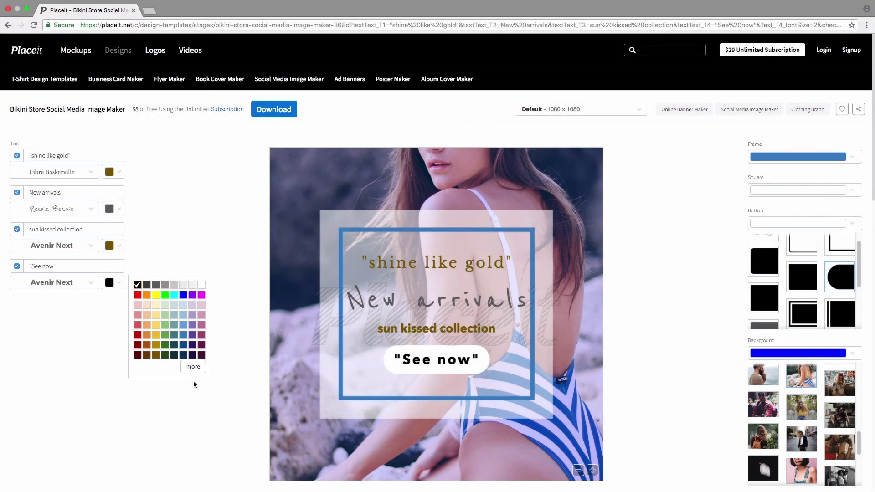
pyautogui.click(193, 367)
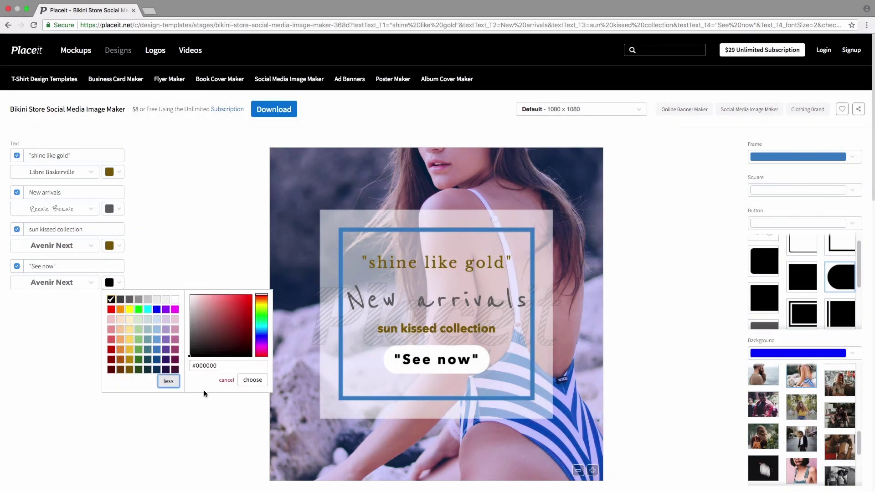
pyautogui.click(147, 325)
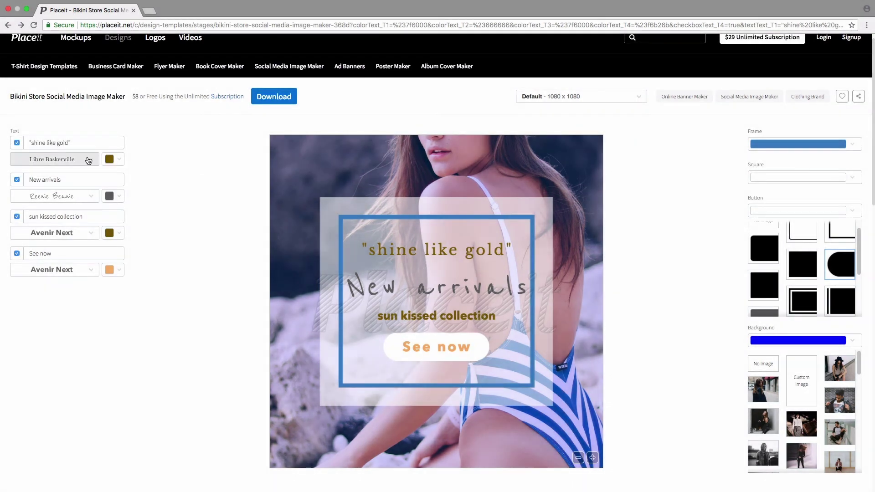
# - Set the shine like gold headline font to Avenir Next
pyautogui.click(88, 161)
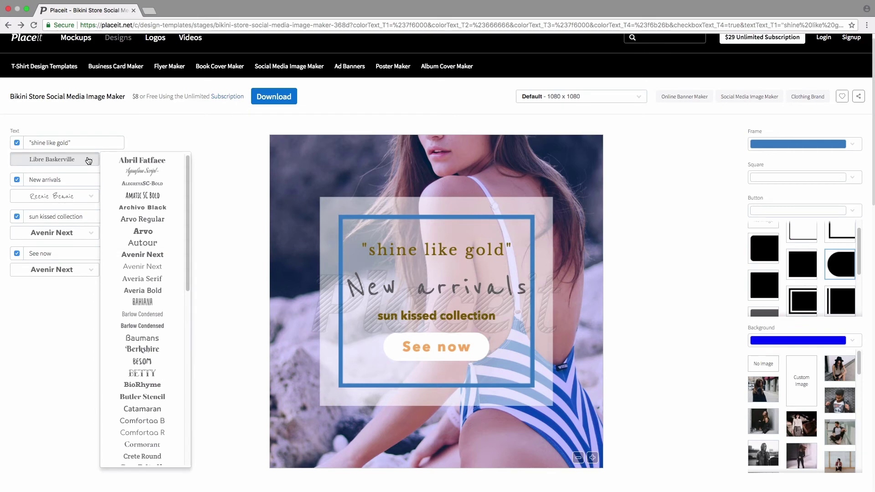
pyautogui.click(158, 256)
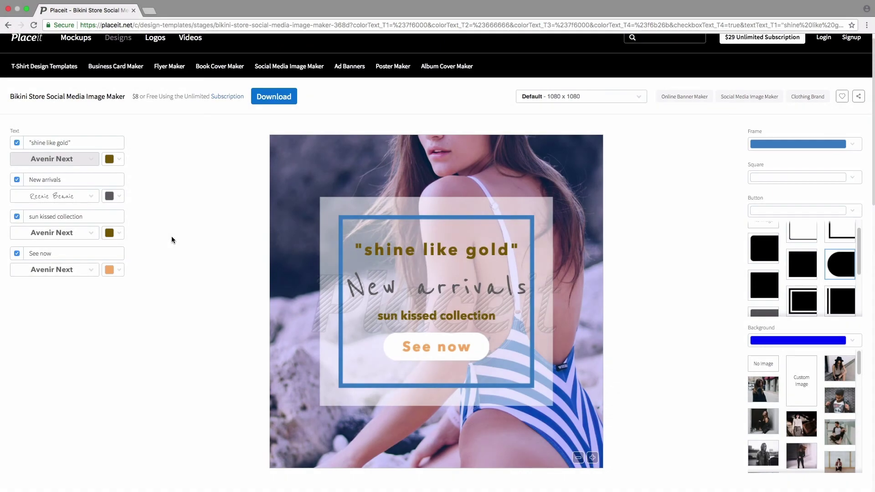
pyautogui.click(765, 148)
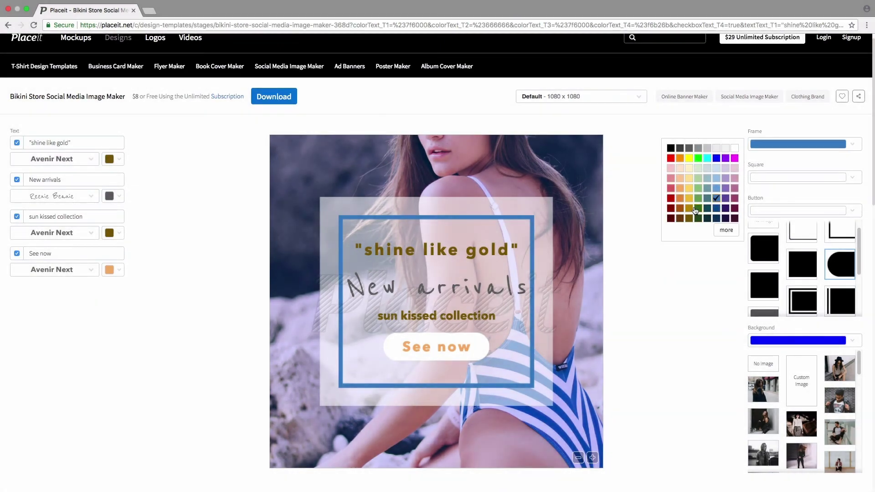
# - Make the frame dark gold and the backing square pale yellow, leaving the button white
pyautogui.click(690, 209)
pyautogui.click(775, 178)
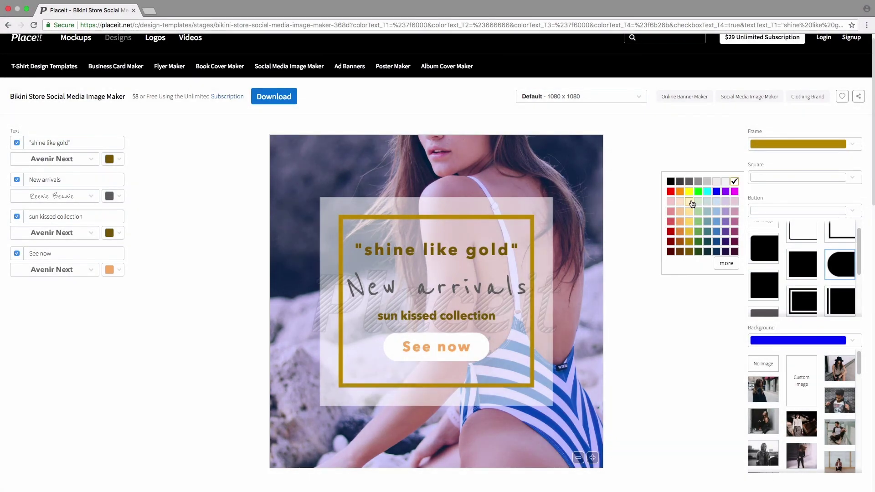
pyautogui.click(690, 202)
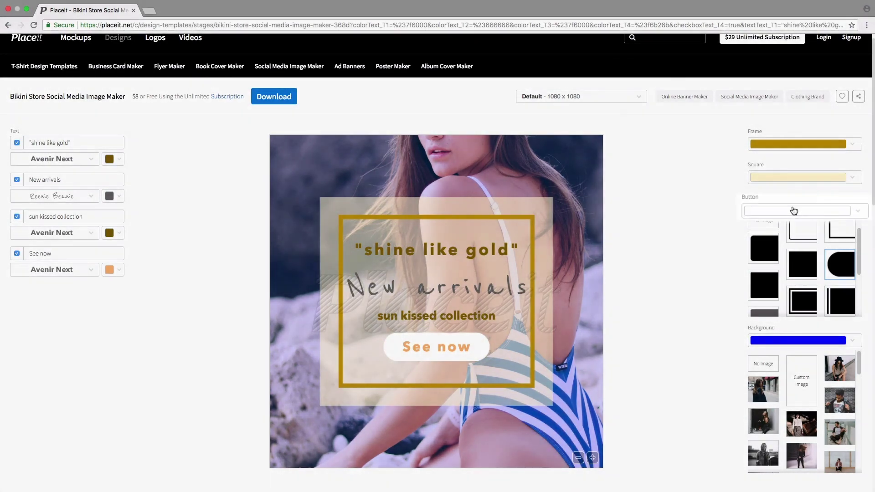
pyautogui.click(794, 210)
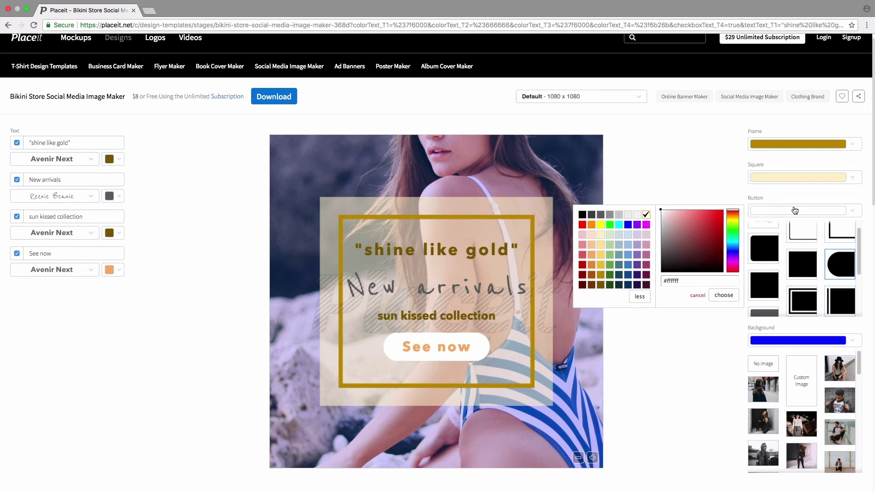
pyautogui.click(649, 219)
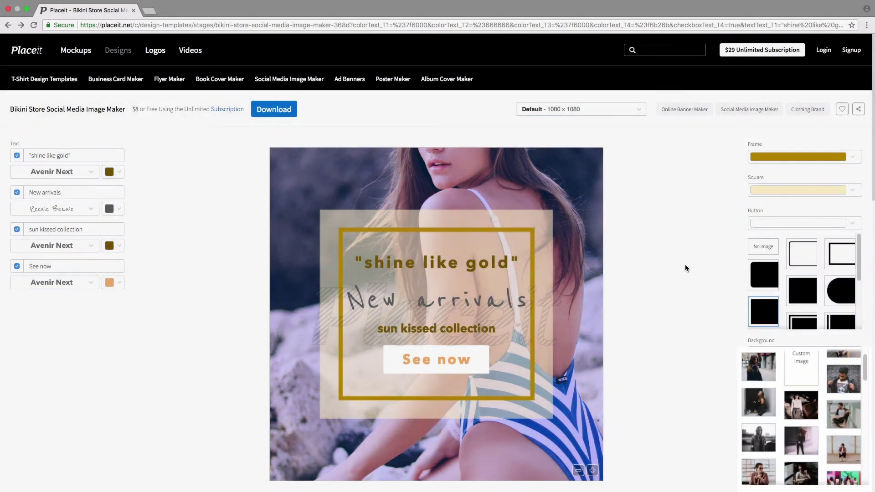
# - Choose the beach photo of two women as the background image
pyautogui.scroll(-2, 803, 388)
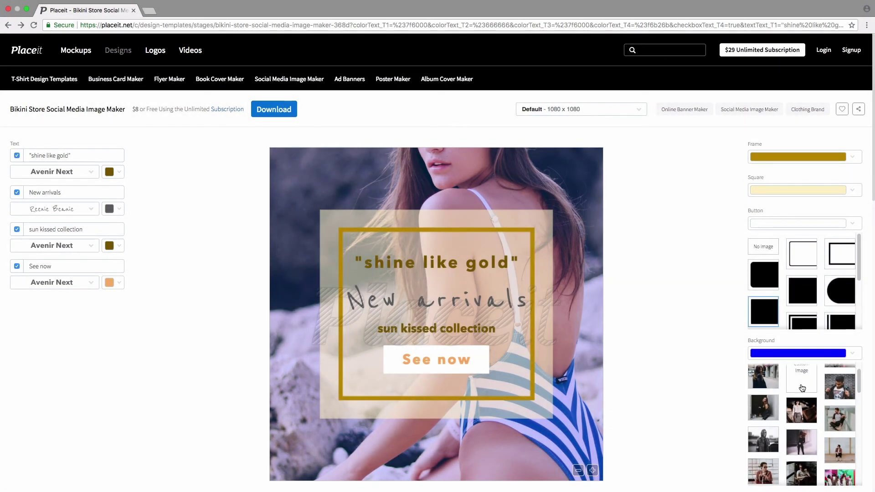
pyautogui.click(836, 416)
pyautogui.click(802, 445)
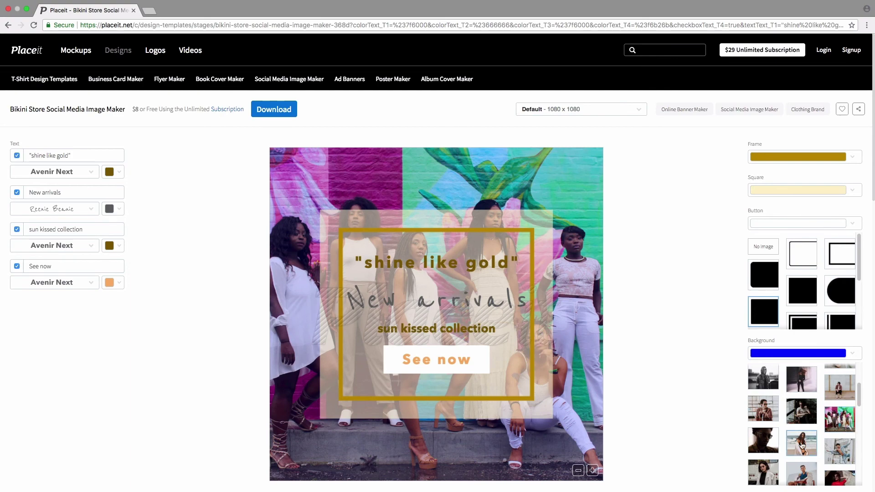
pyautogui.click(773, 446)
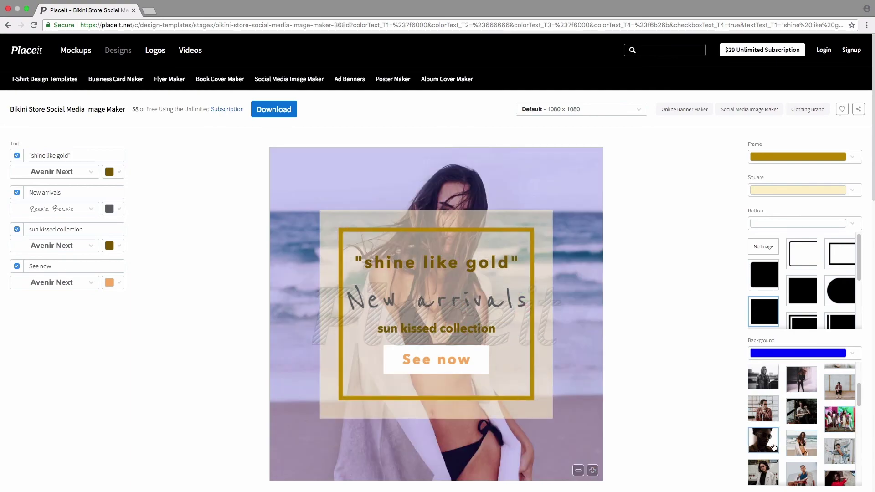
pyautogui.click(770, 419)
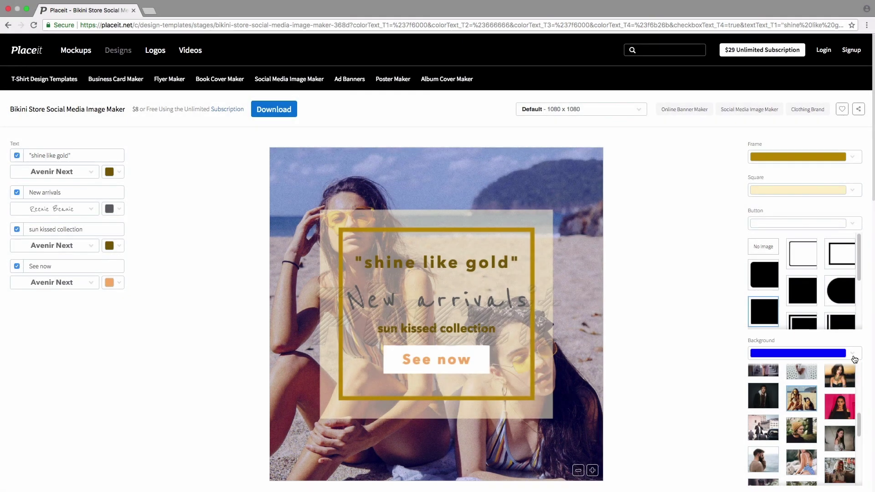
# - Tint the background light yellow
pyautogui.click(850, 355)
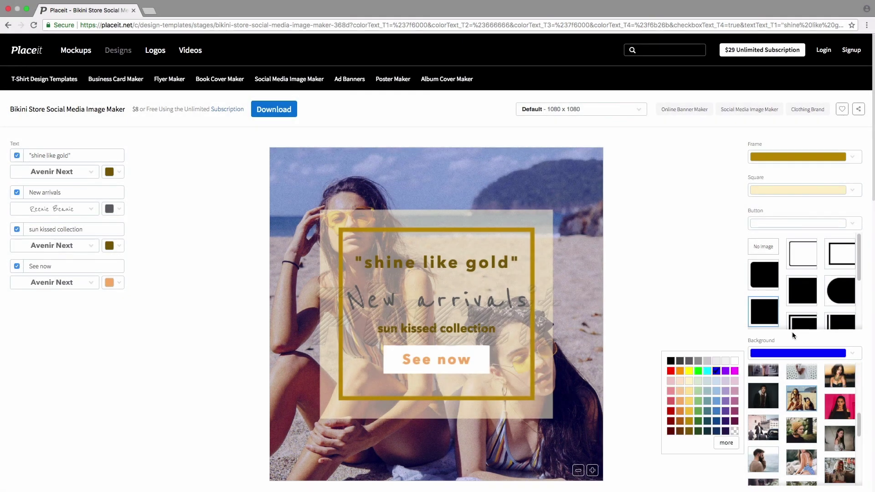
pyautogui.click(707, 381)
pyautogui.click(854, 357)
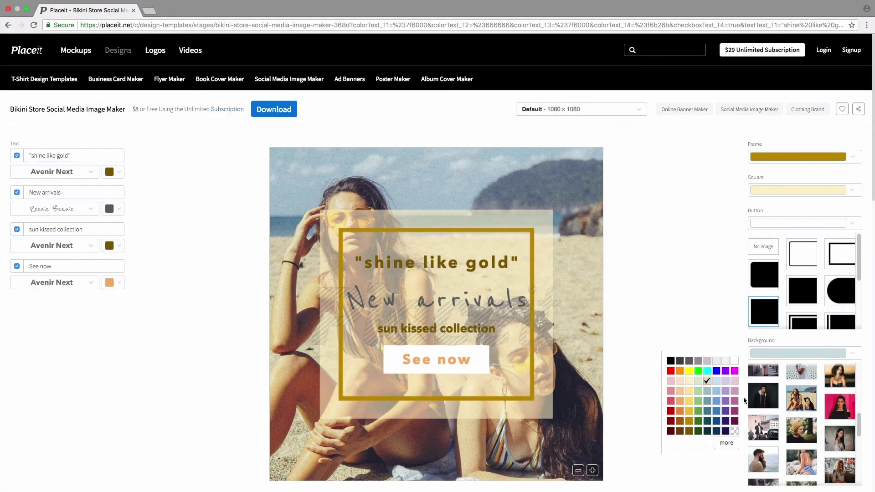
pyautogui.click(724, 411)
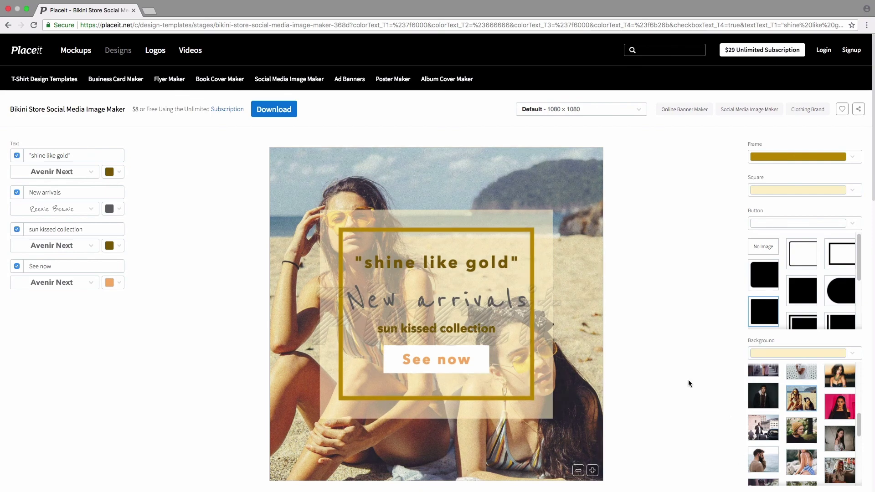